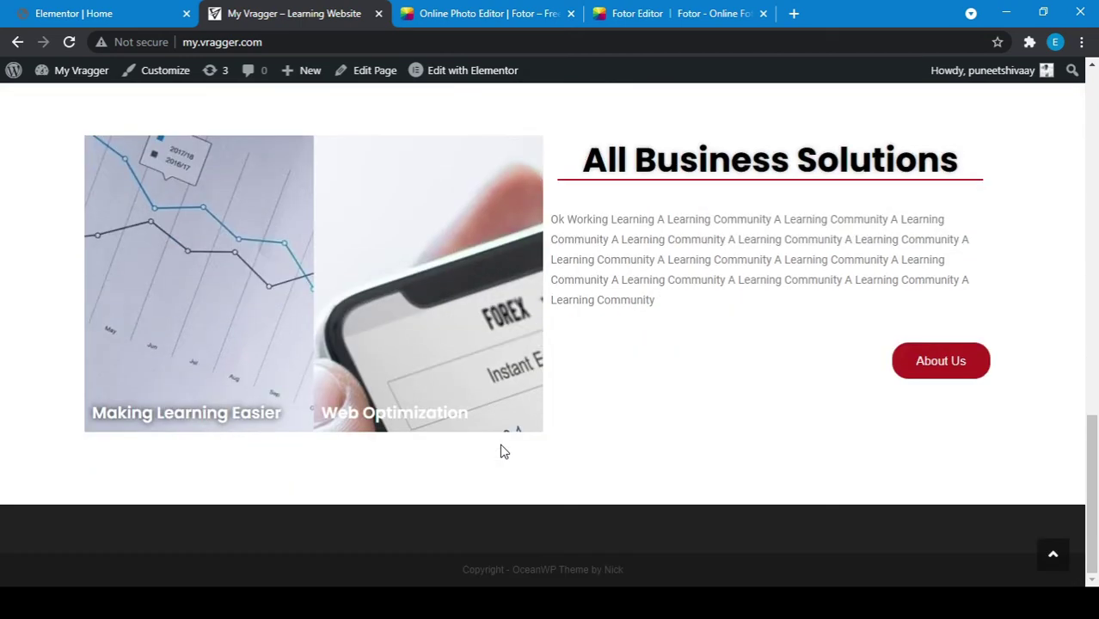
In the Elementor editor, add a three-column section at the bottom of the home page
{"action": "scroll", "coordinate": [389, 287], "scroll_direction": "up", "scroll_amount": 1}
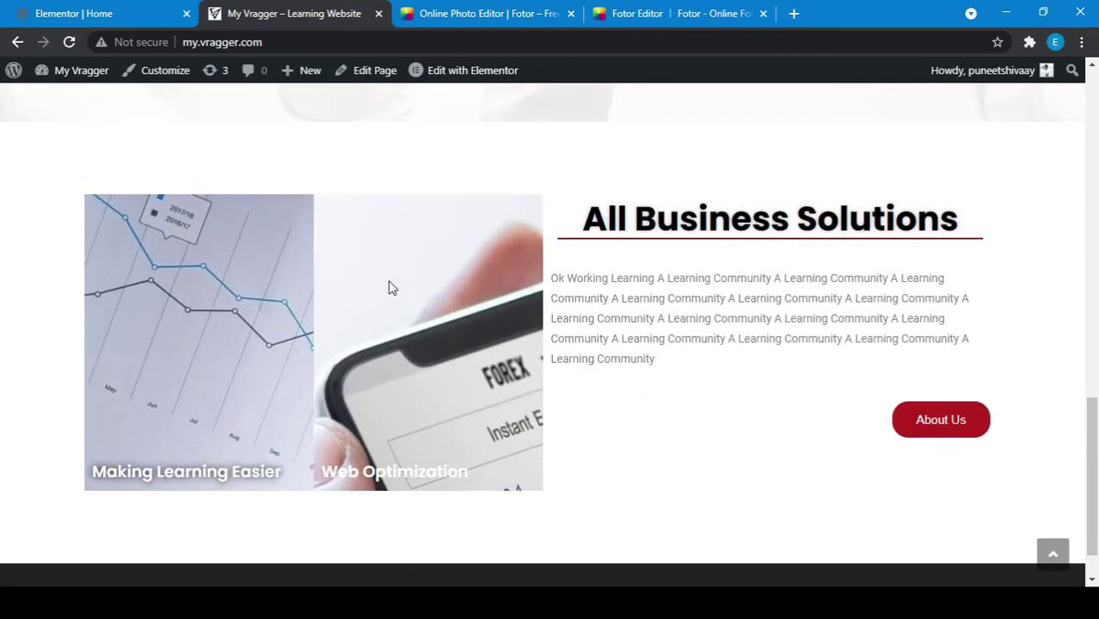
{"action": "left_click", "coordinate": [17, 13]}
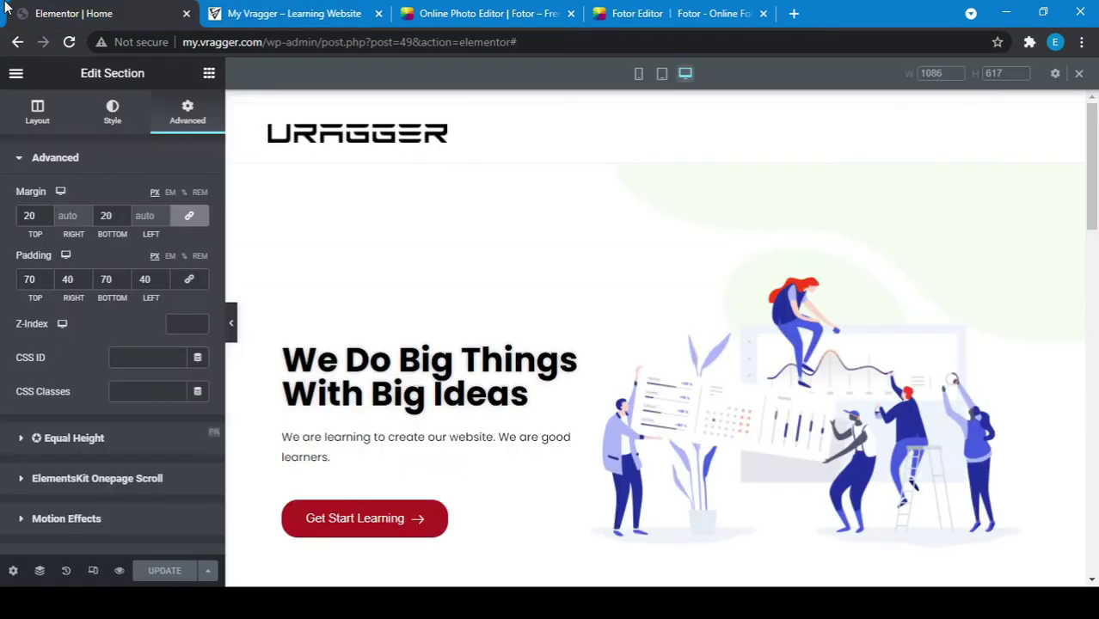
{"action": "scroll", "coordinate": [508, 388], "scroll_direction": "down", "scroll_amount": 8}
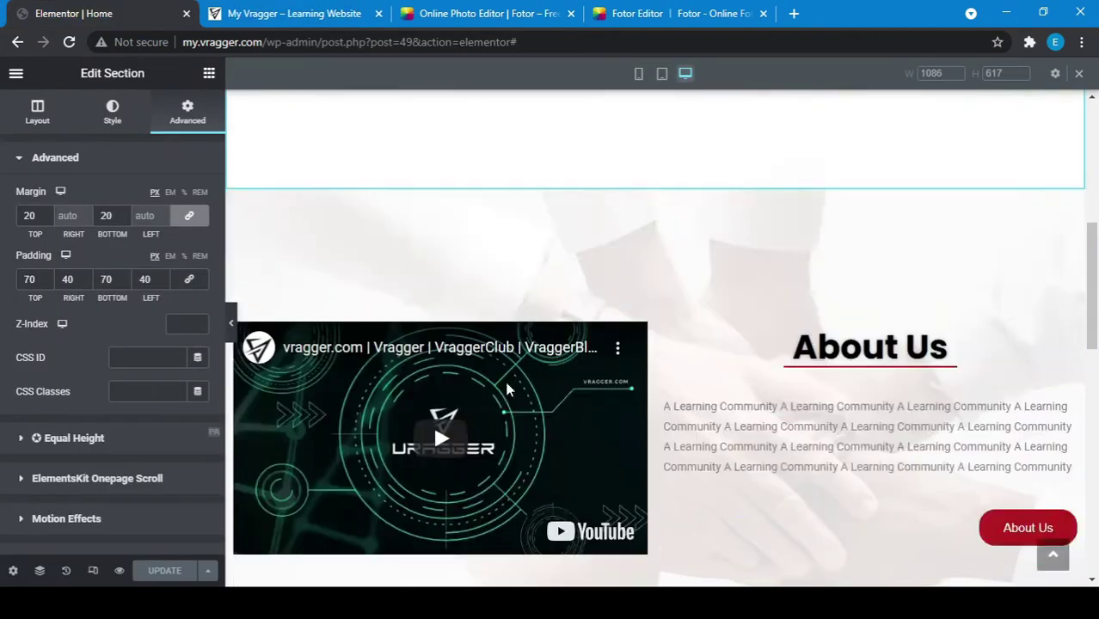
{"action": "scroll", "coordinate": [645, 404], "scroll_direction": "down", "scroll_amount": 5}
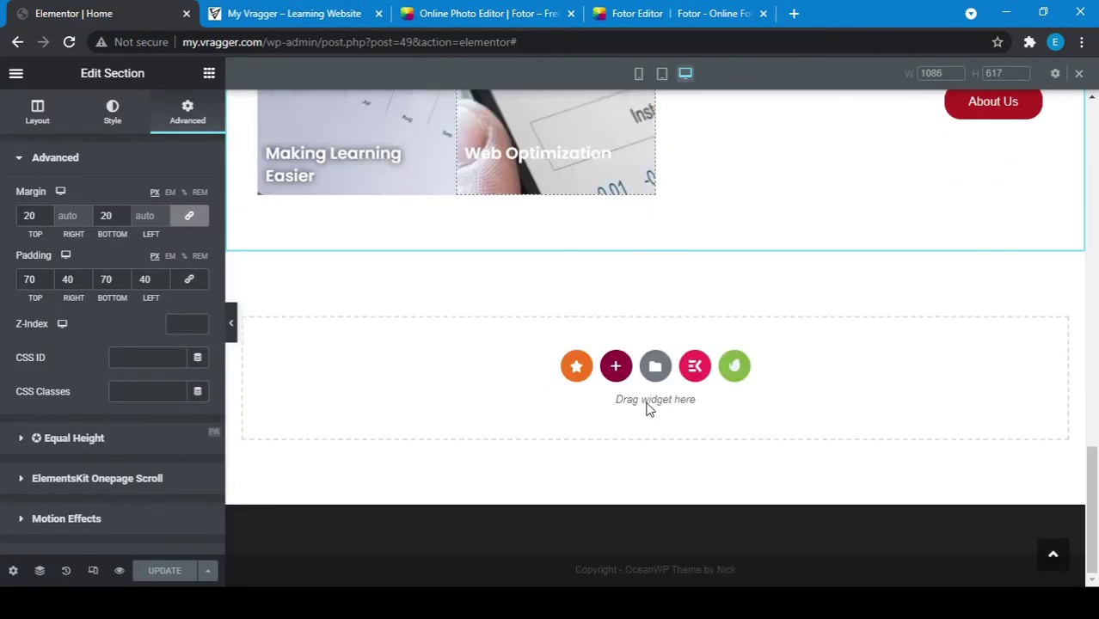
{"action": "left_click", "coordinate": [617, 384]}
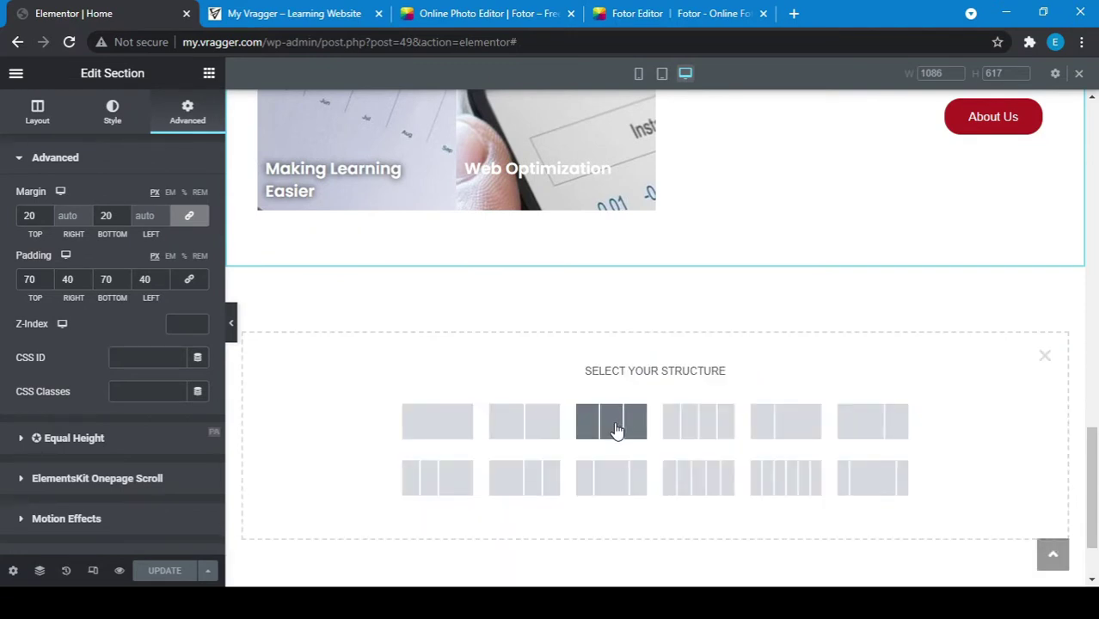
{"action": "left_click", "coordinate": [617, 430]}
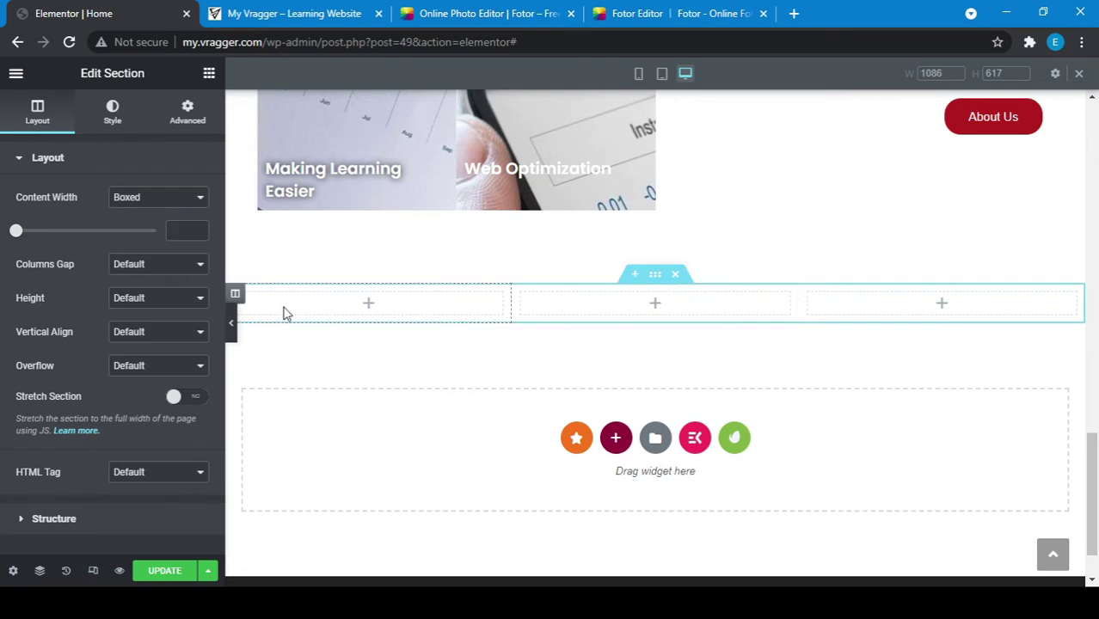
Search the widgets for 'ico' and drag an Icon Box into the first column
{"action": "left_click", "coordinate": [209, 74]}
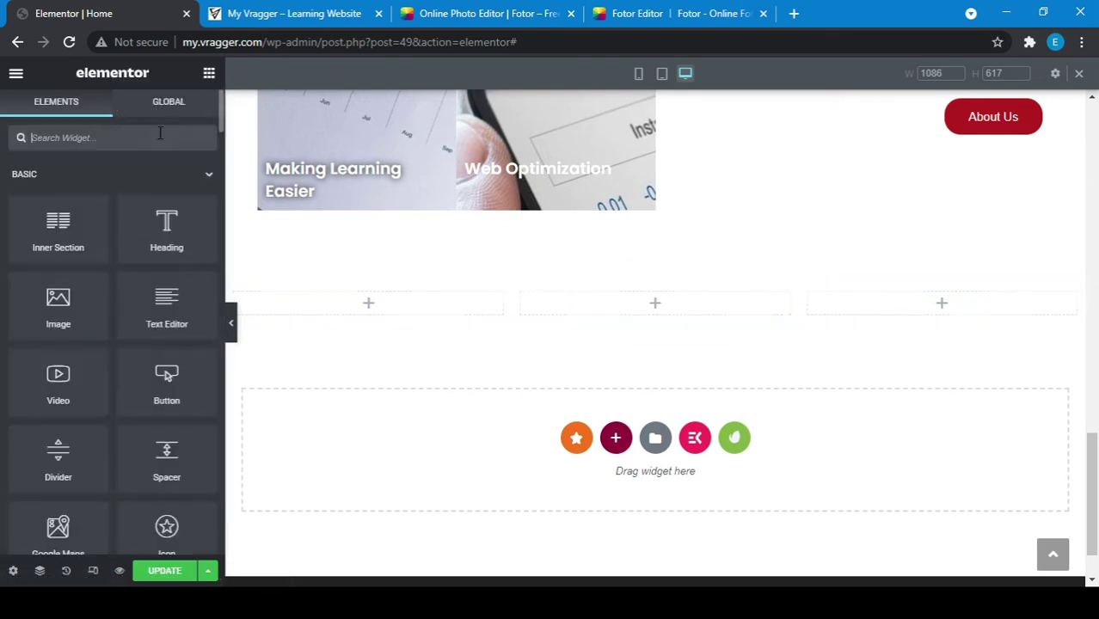
{"action": "type", "text": "icon"}
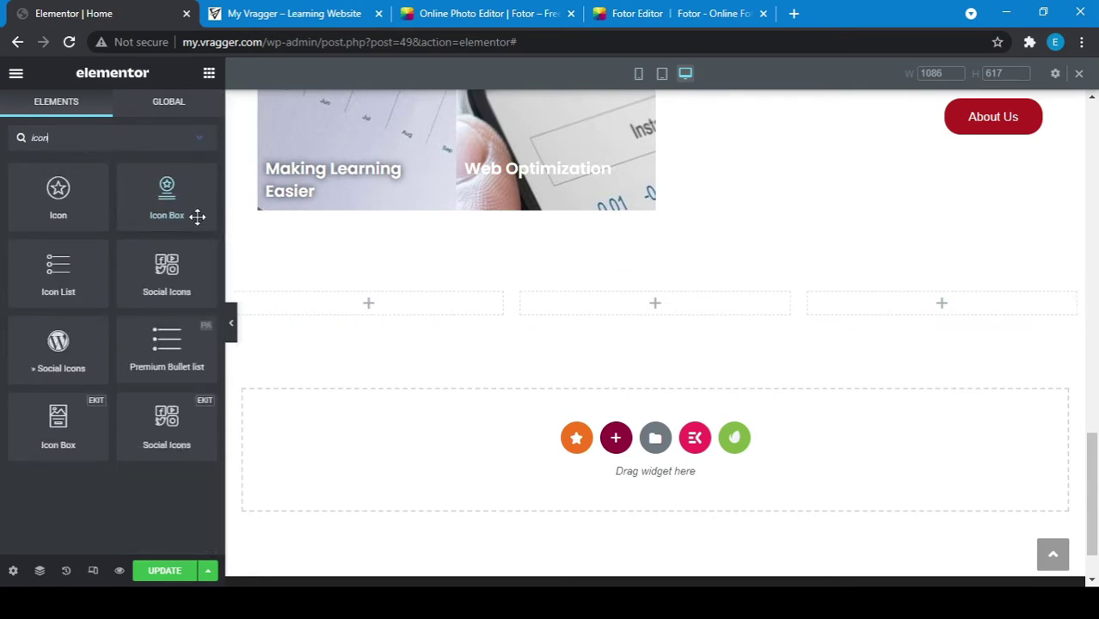
{"action": "left_click_drag", "start_coordinate": [164, 199], "coordinate": [388, 310]}
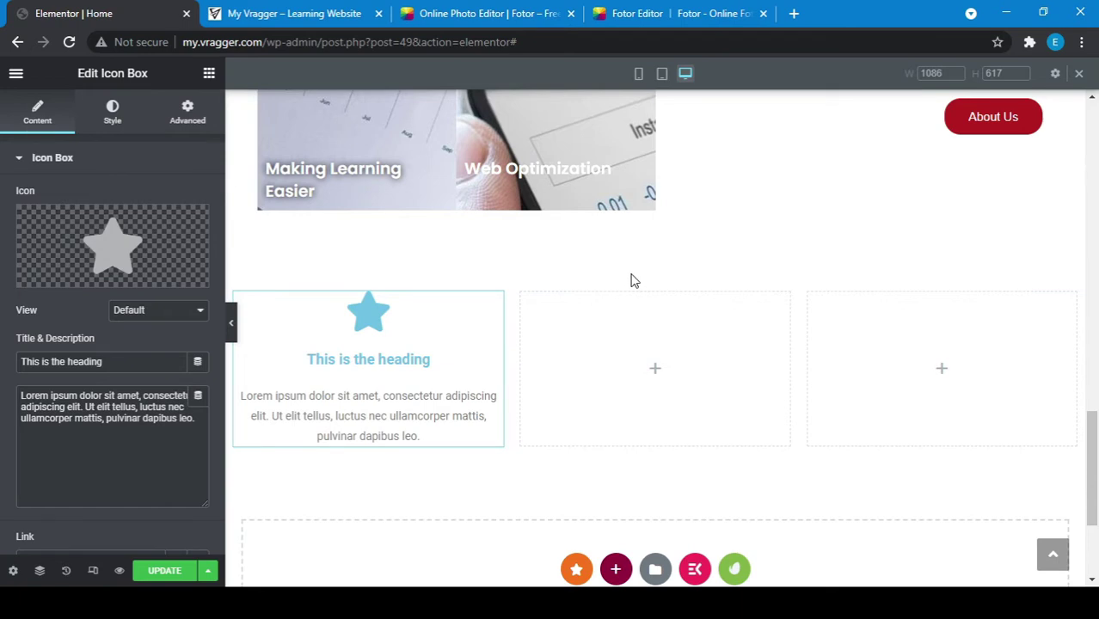
Copy the About Us heading and paste it into a new one-column section above the icon boxes
{"action": "scroll", "coordinate": [630, 280], "scroll_direction": "up", "scroll_amount": 3}
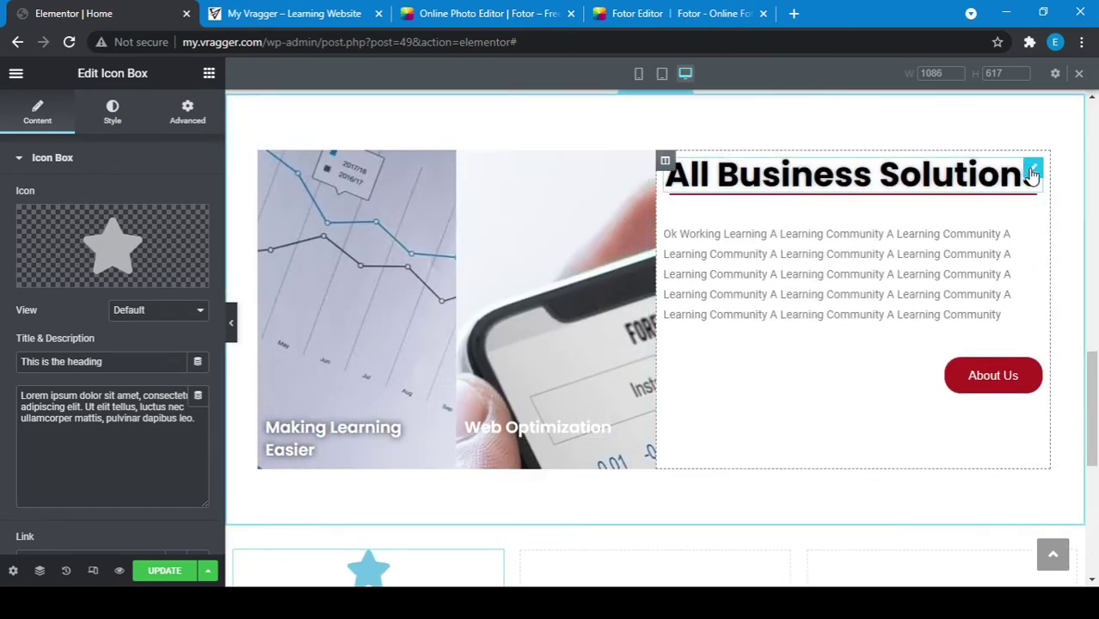
{"action": "scroll", "coordinate": [817, 228], "scroll_direction": "up", "scroll_amount": 1}
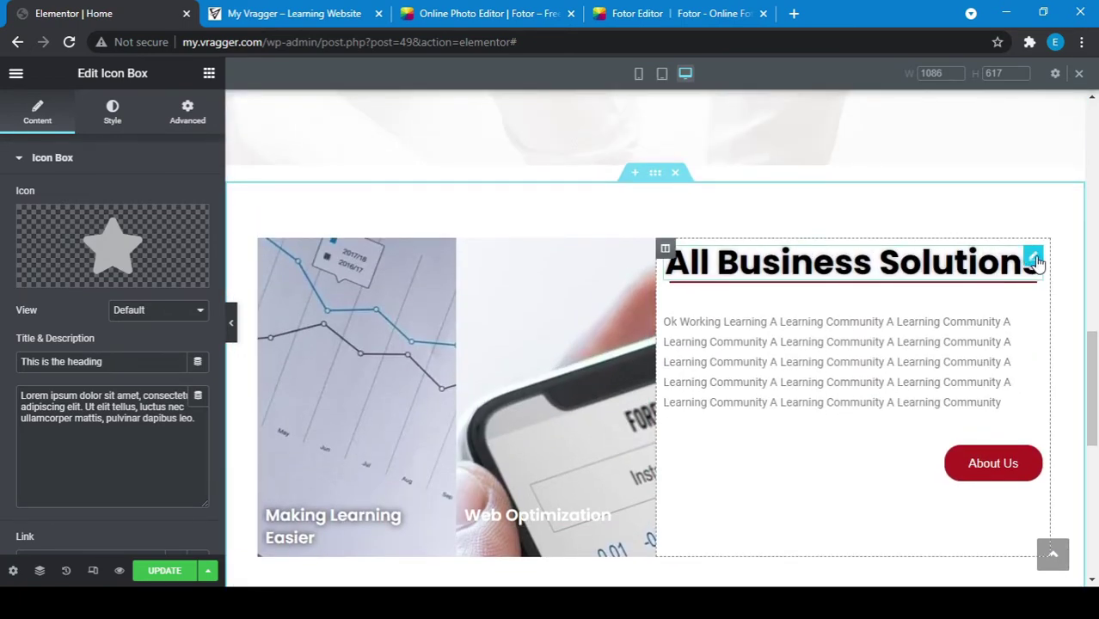
{"action": "right_click", "coordinate": [1035, 259]}
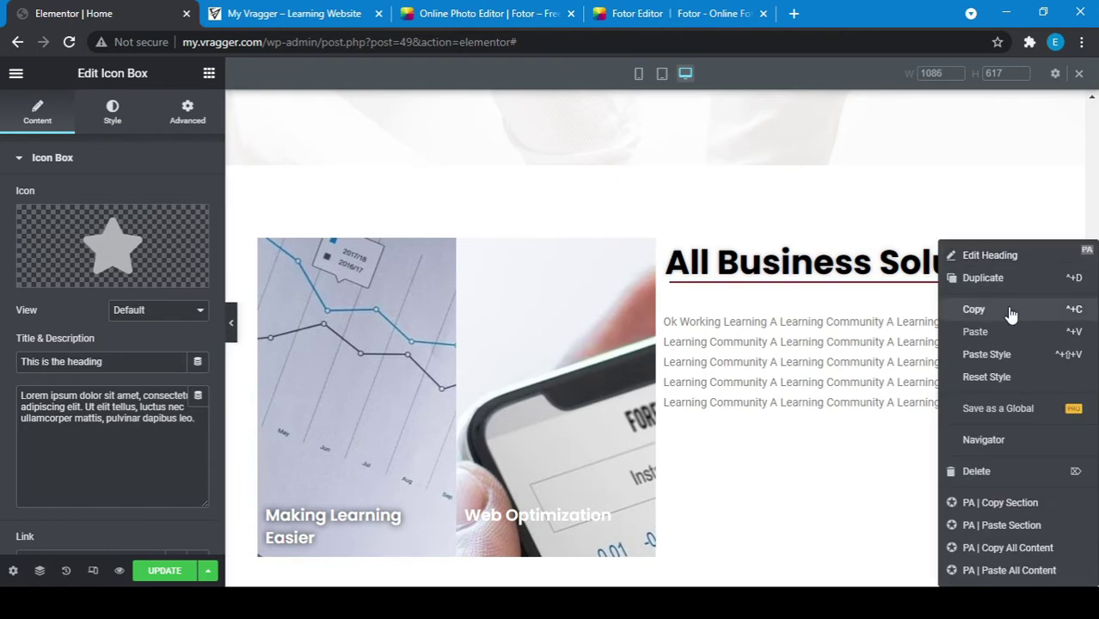
{"action": "scroll", "coordinate": [680, 447], "scroll_direction": "down", "scroll_amount": 3}
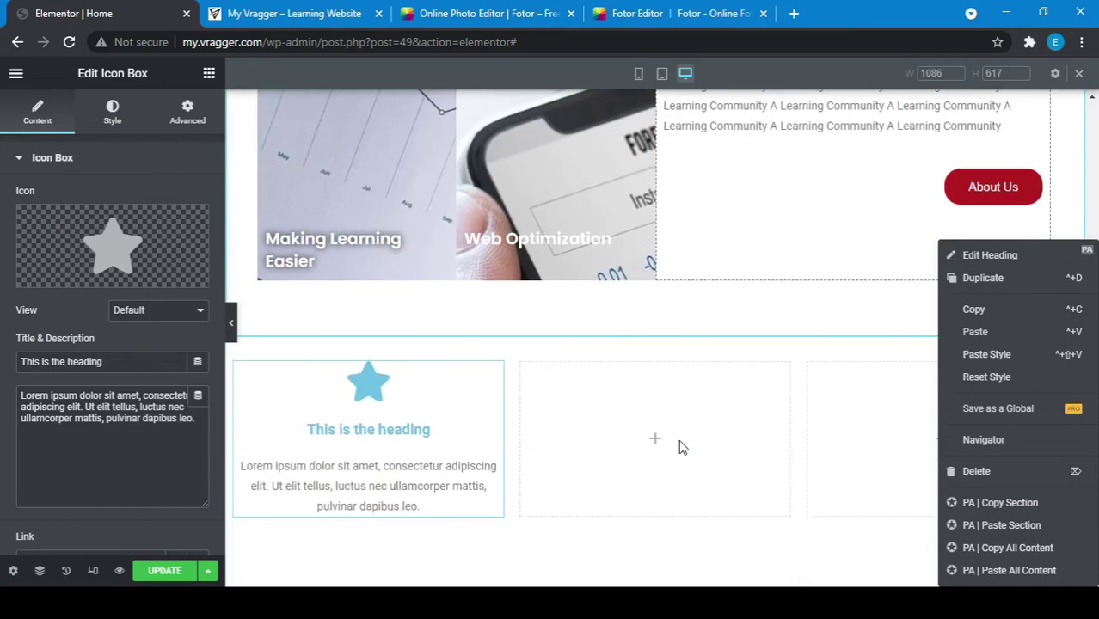
{"action": "left_click", "coordinate": [633, 348]}
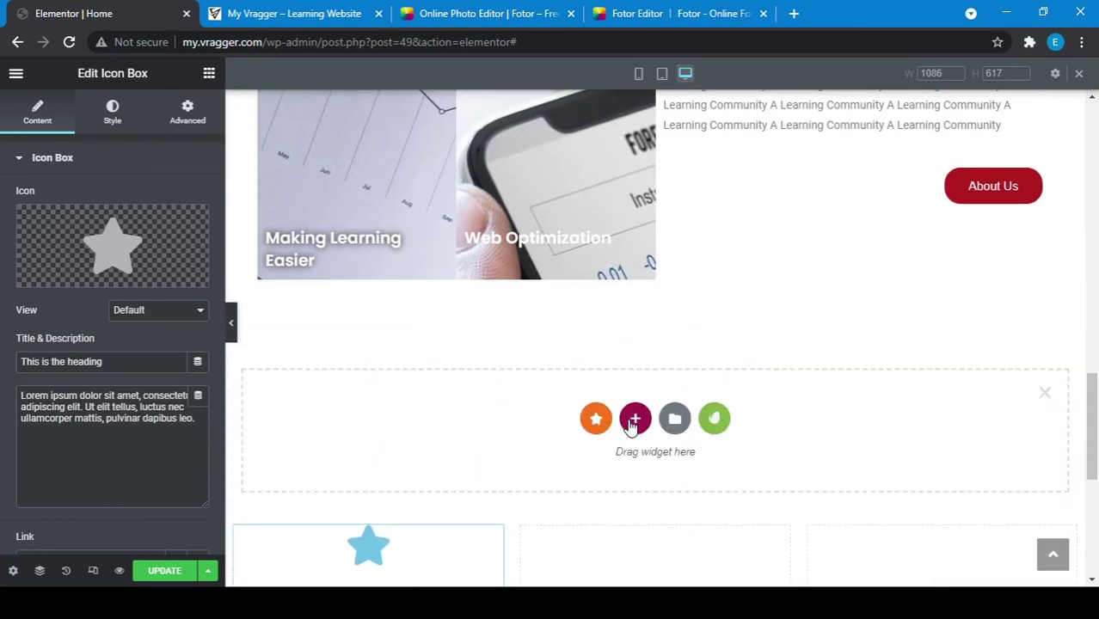
{"action": "left_click", "coordinate": [634, 421]}
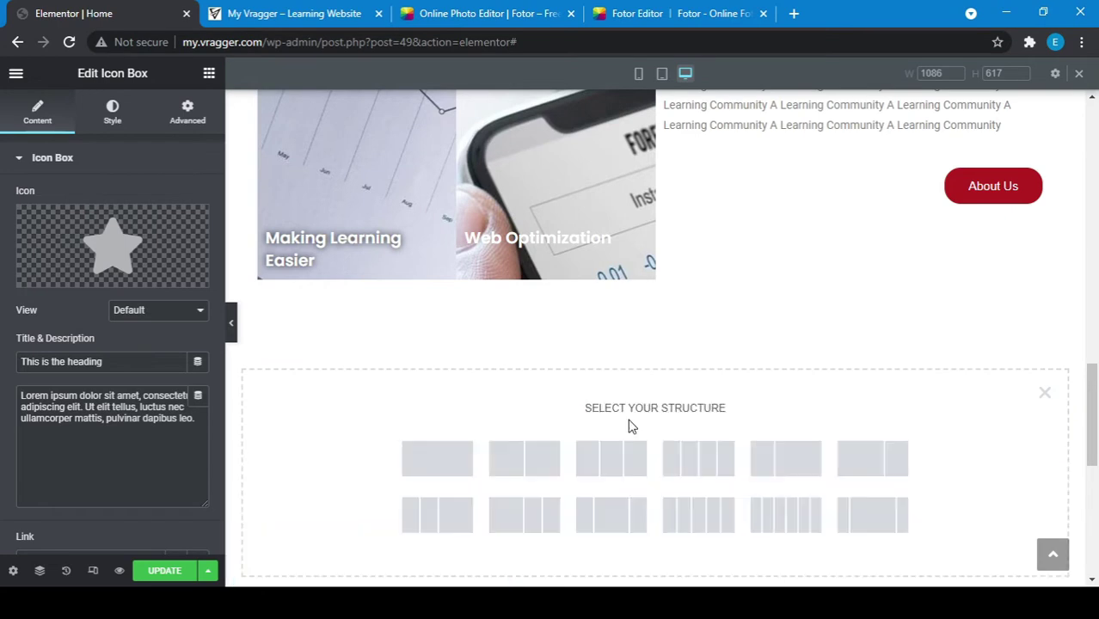
{"action": "left_click", "coordinate": [440, 477]}
{"action": "right_click", "coordinate": [473, 362]}
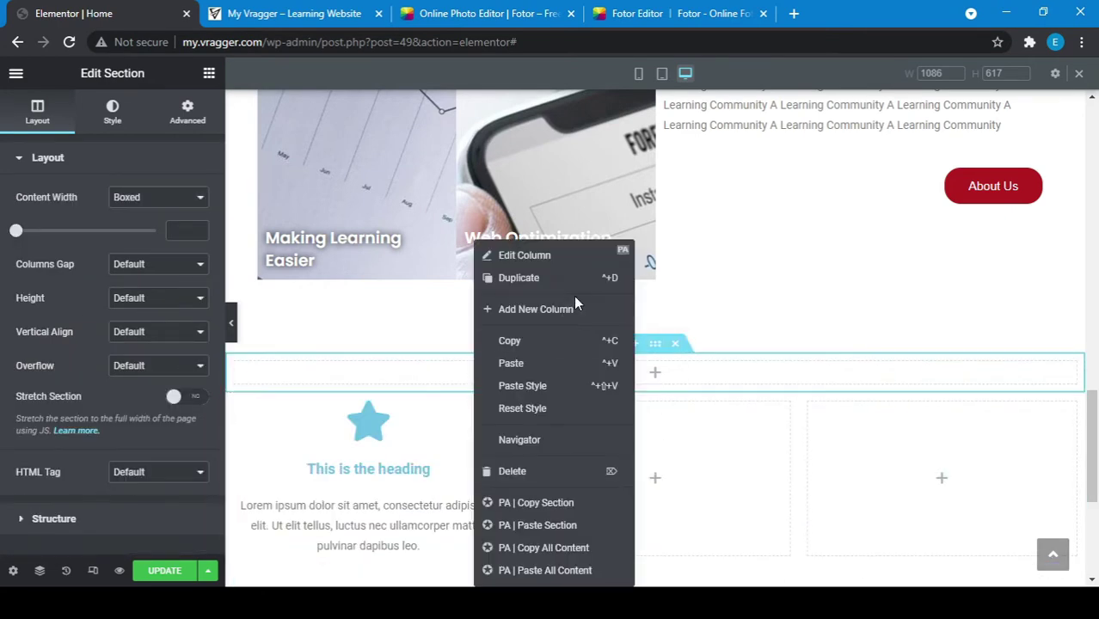
{"action": "left_click", "coordinate": [513, 364]}
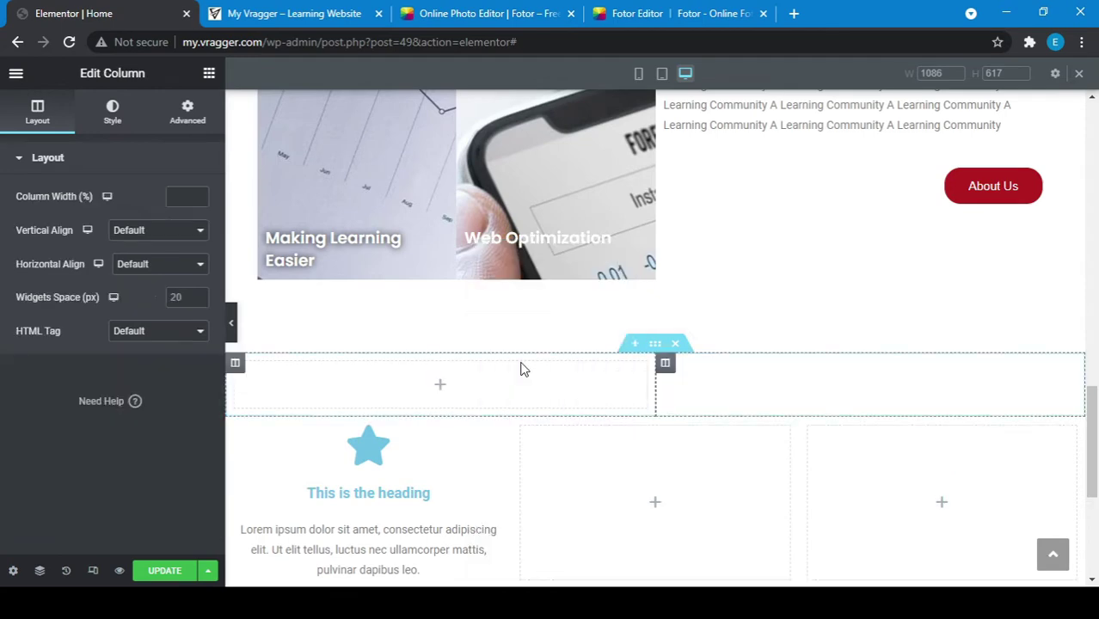
Delete the empty left column and the About Us paragraph from the pasted section
{"action": "scroll", "coordinate": [643, 460], "scroll_direction": "down", "scroll_amount": 1}
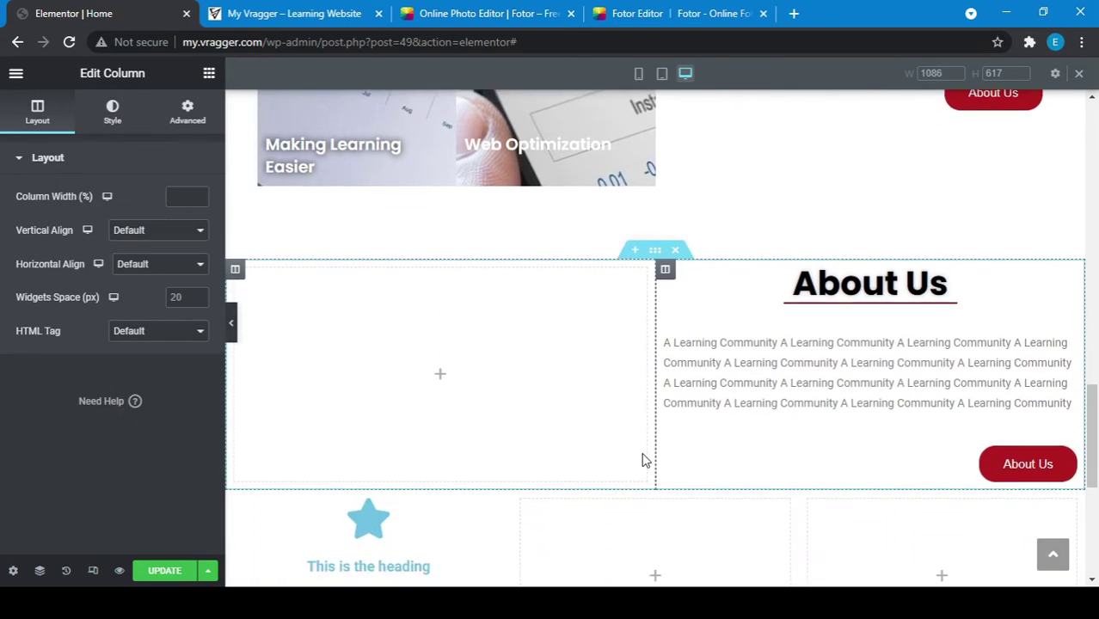
{"action": "right_click", "coordinate": [239, 284]}
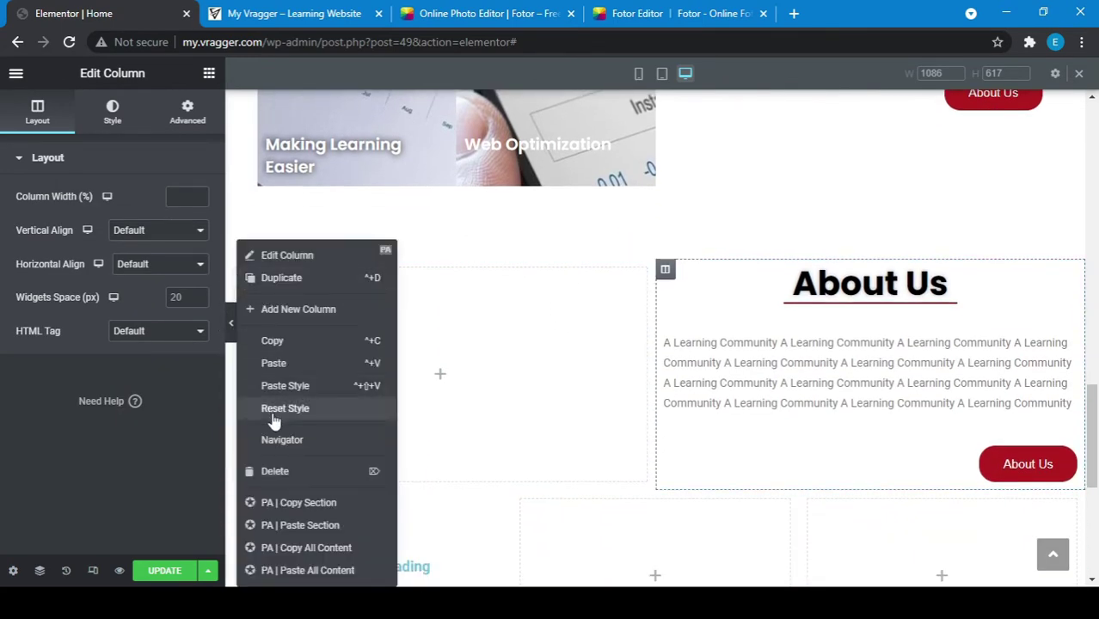
{"action": "left_click", "coordinate": [275, 472]}
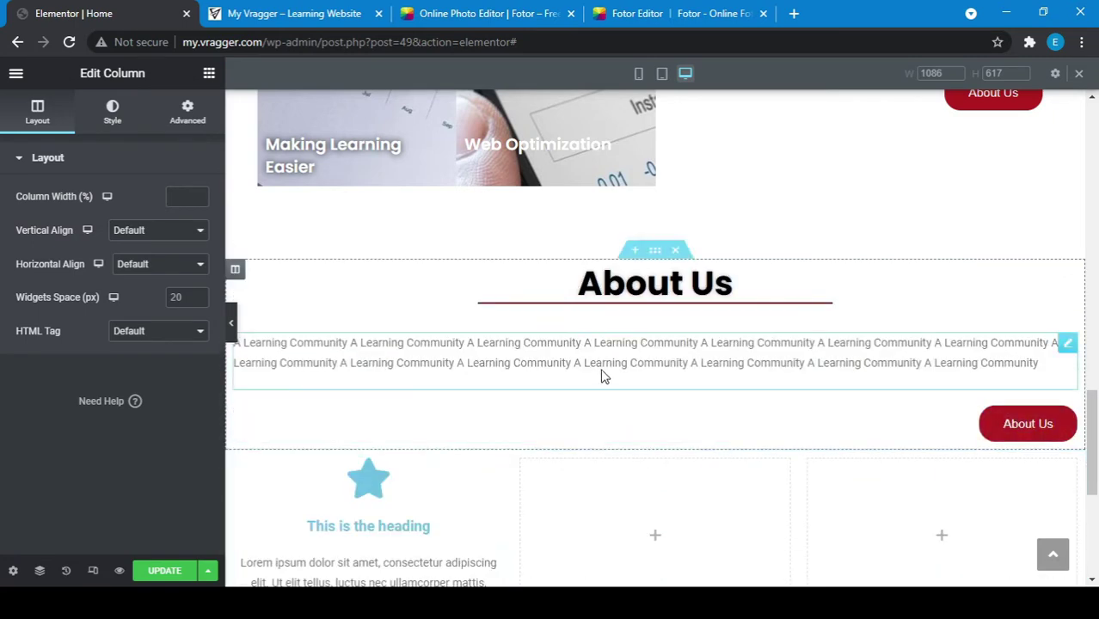
{"action": "right_click", "coordinate": [1065, 344]}
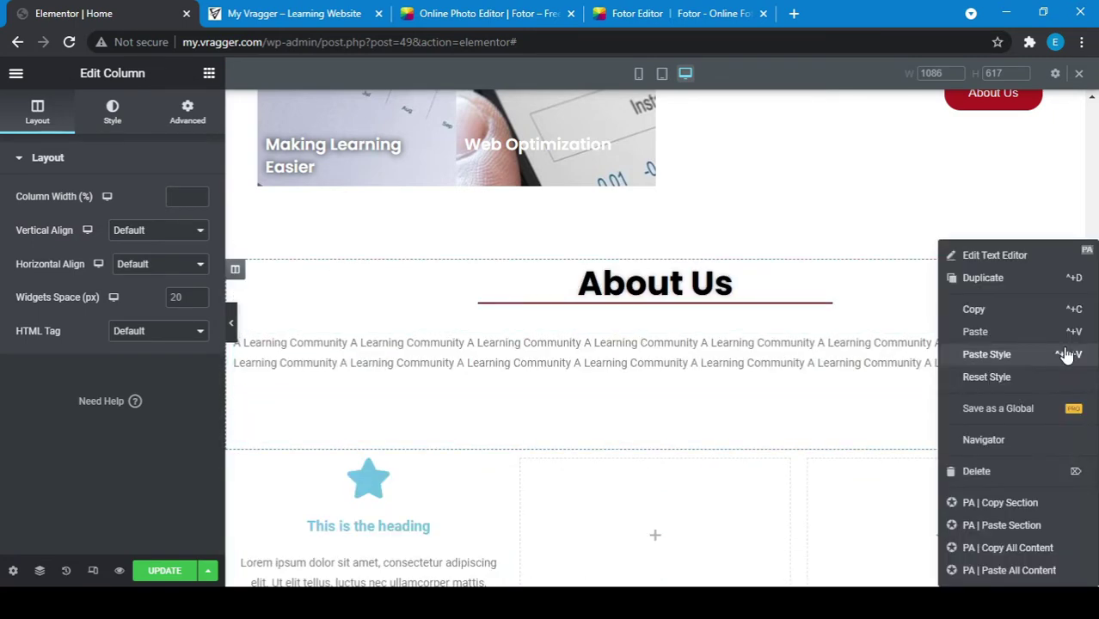
{"action": "left_click", "coordinate": [986, 469]}
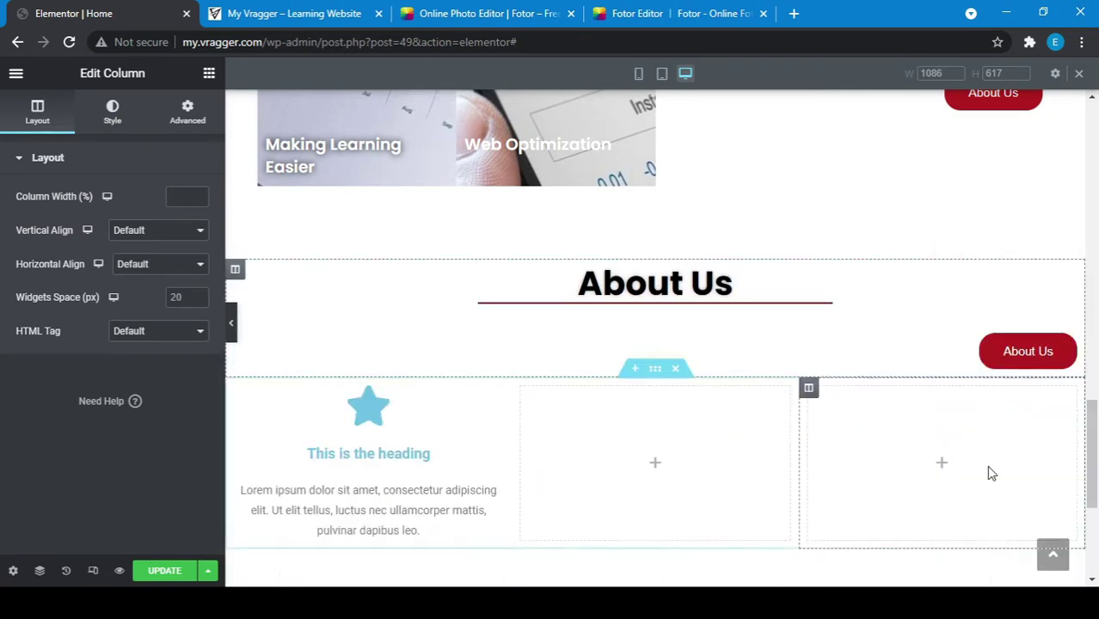
{"action": "right_click", "coordinate": [1064, 344]}
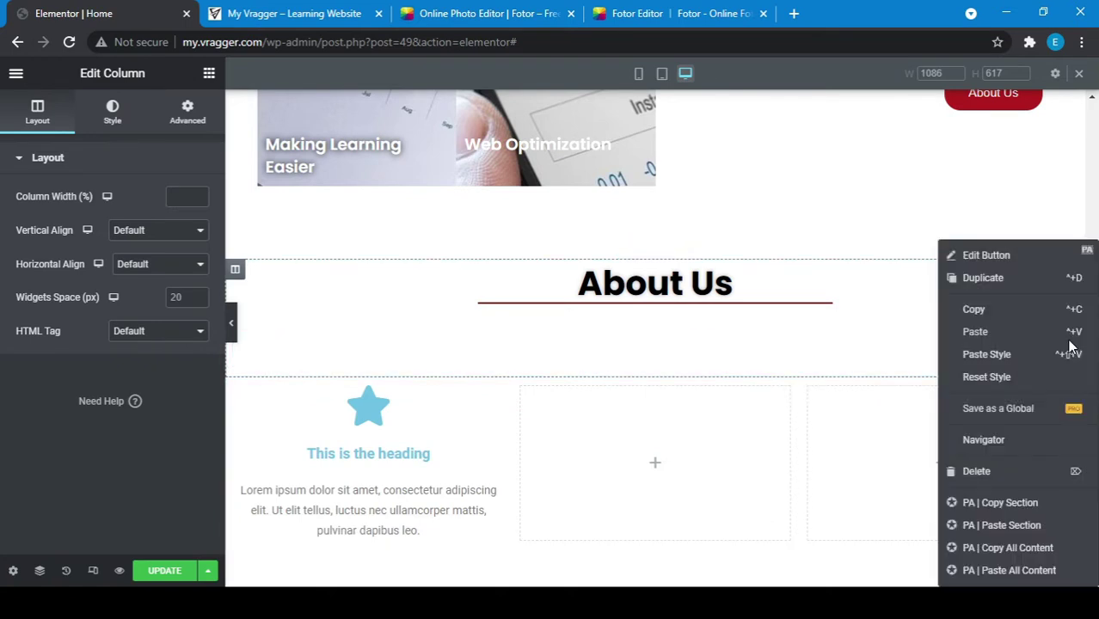
Remove the About Us button and change the heading title to 'Our Services'
{"action": "left_click", "coordinate": [978, 475]}
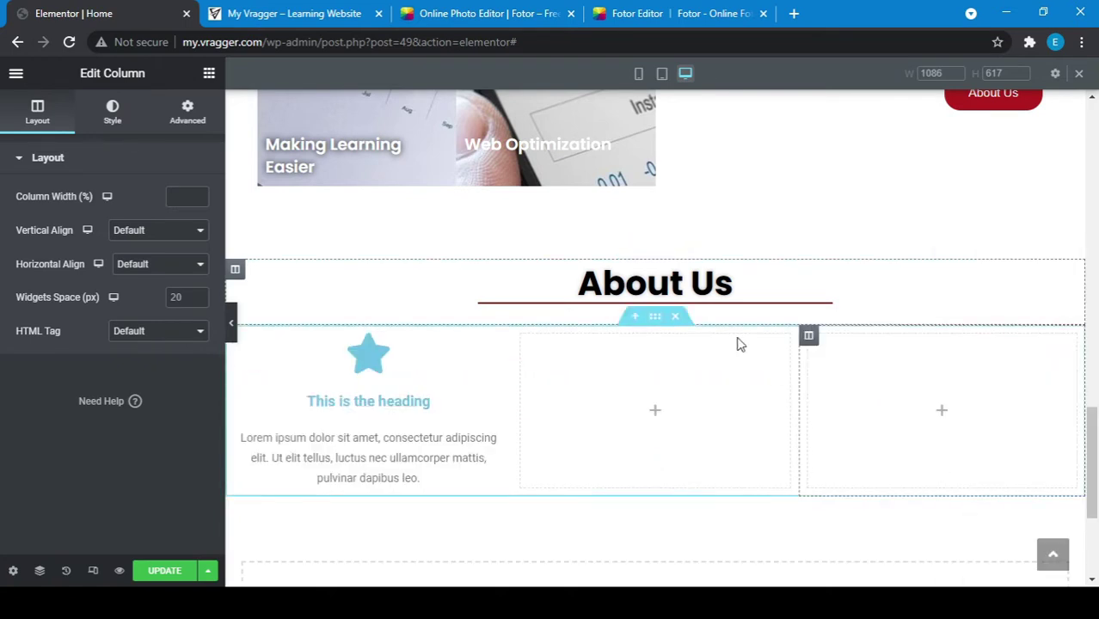
{"action": "double_click", "coordinate": [645, 280]}
{"action": "left_click", "coordinate": [645, 280]}
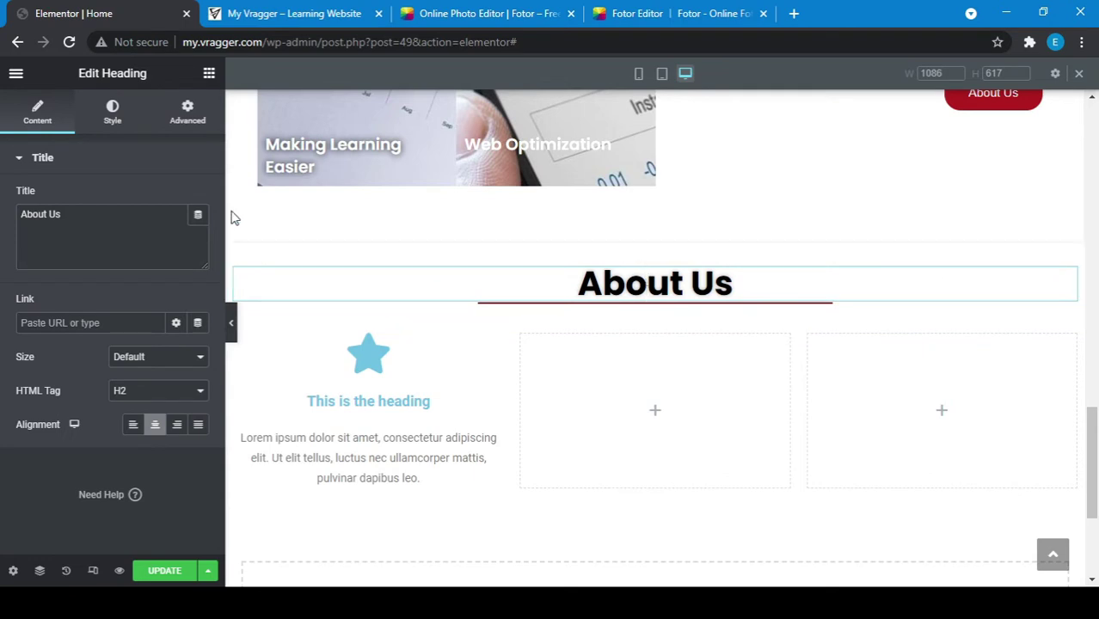
{"action": "left_click", "coordinate": [38, 220]}
{"action": "key", "text": "ctrl+a"}
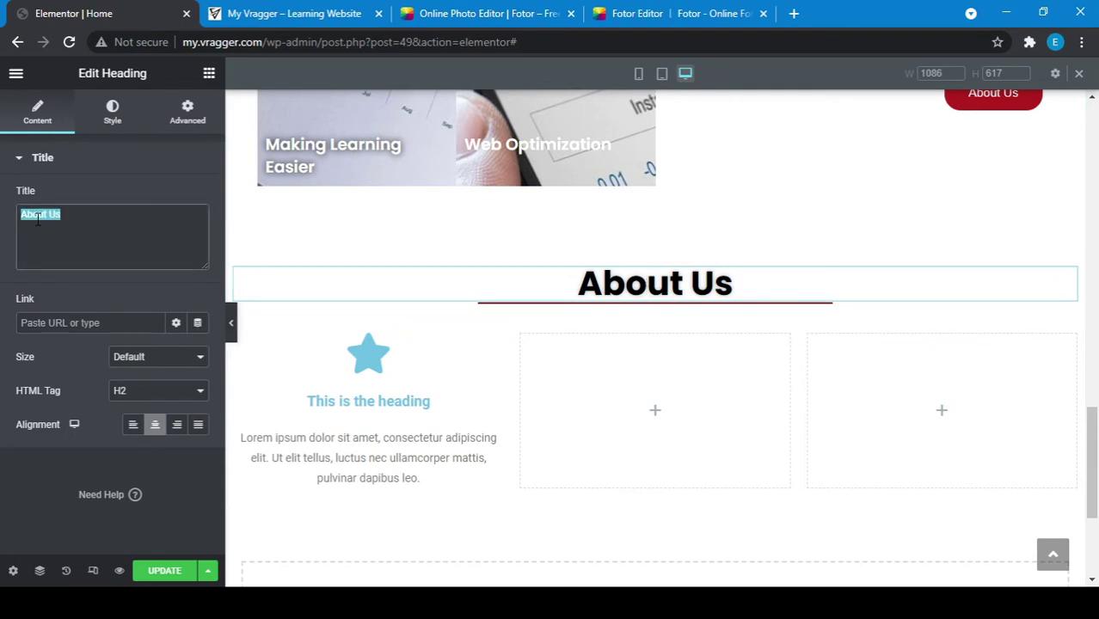
{"action": "type", "text": "Our Services"}
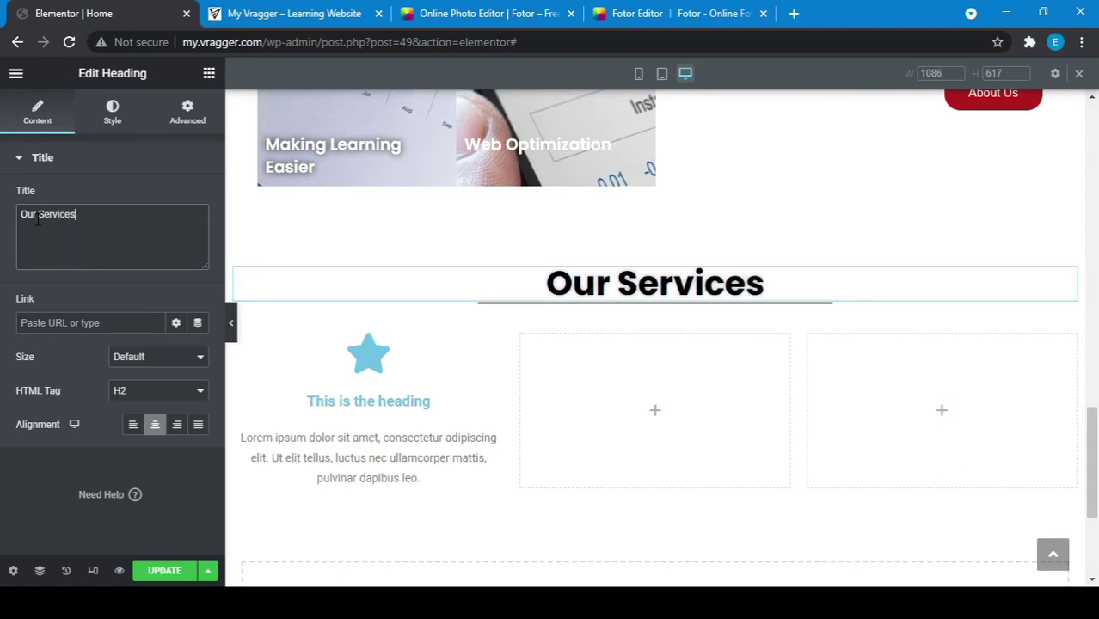
Shorten the divider width from 42 to 28 and update the page
{"action": "left_click", "coordinate": [697, 309]}
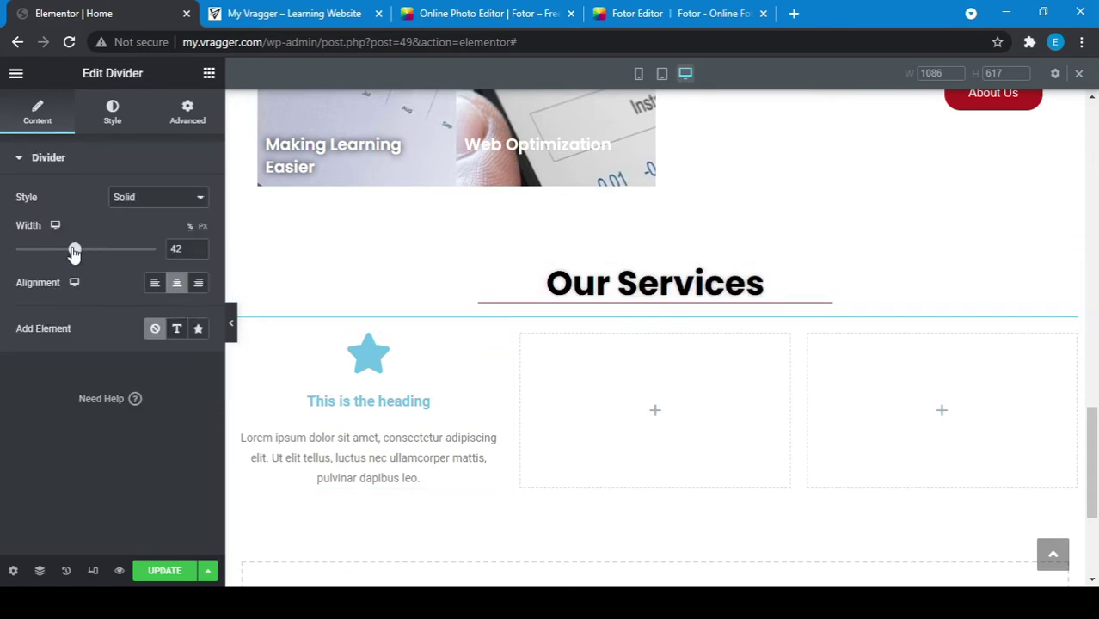
{"action": "mouse_move", "coordinate": [78, 258]}
{"action": "left_mouse_down"}
{"action": "mouse_move", "coordinate": [46, 258]}
{"action": "mouse_move", "coordinate": [58, 260]}
{"action": "left_mouse_up"}
{"action": "left_click", "coordinate": [164, 572]}
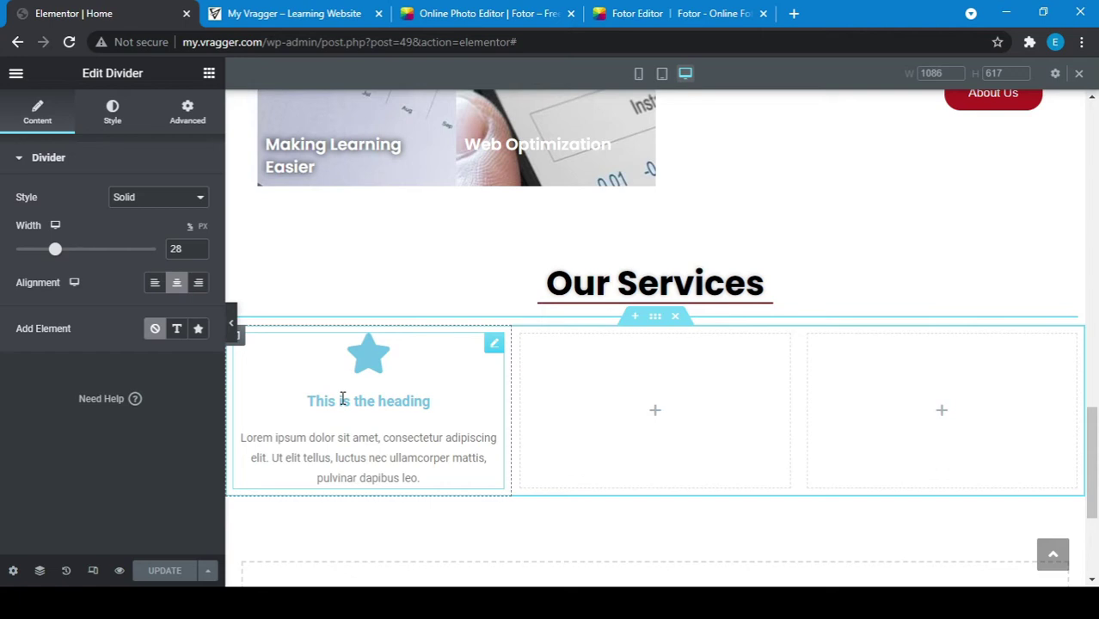
Change the first icon box's title to 'Digital MArketing'
{"action": "left_click", "coordinate": [408, 400]}
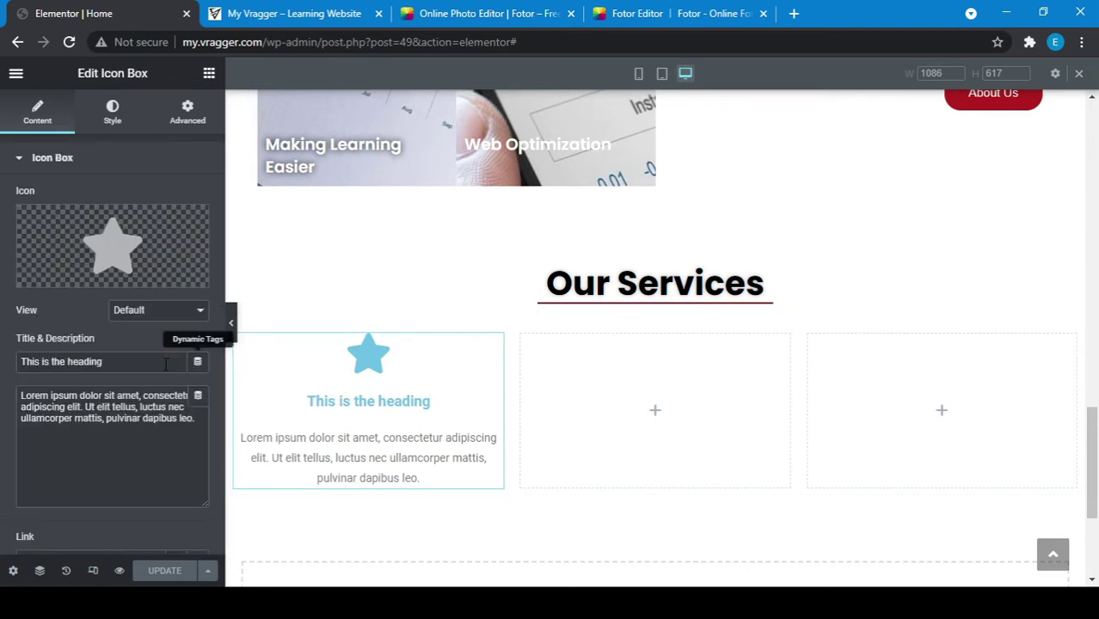
{"action": "triple_click", "coordinate": [69, 362]}
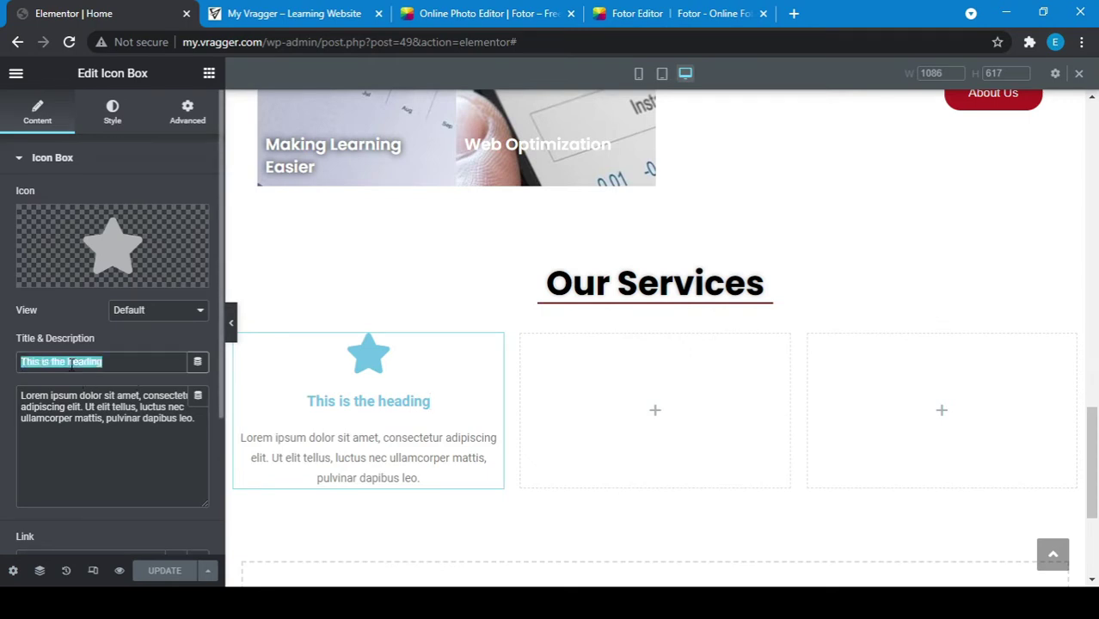
{"action": "type", "text": "Digi"}
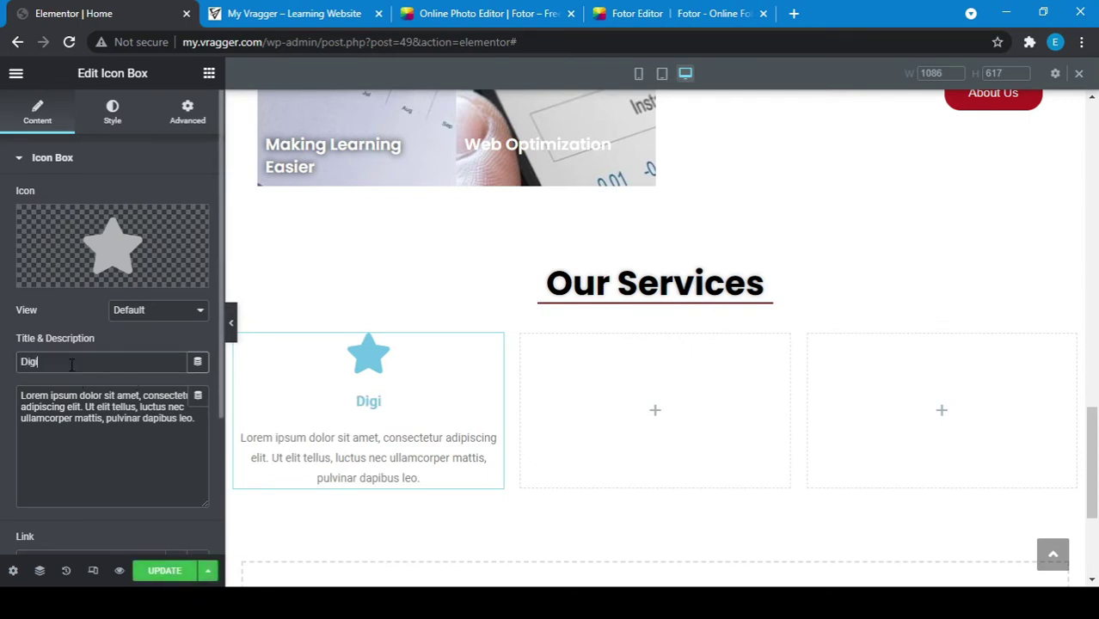
{"action": "type", "text": "tal MAr"}
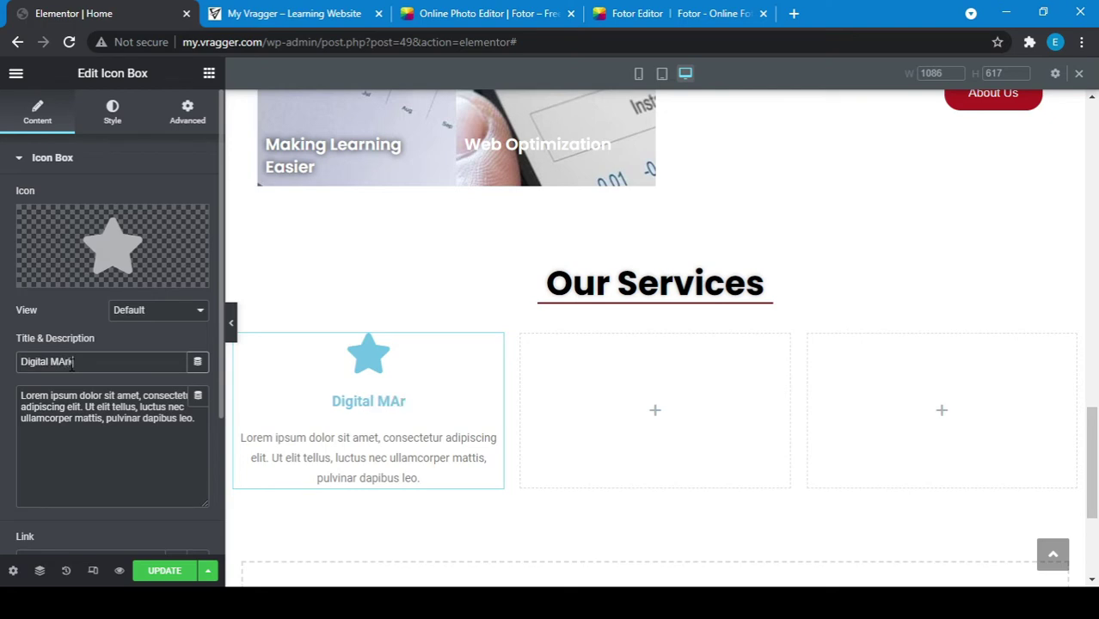
{"action": "type", "text": "keting"}
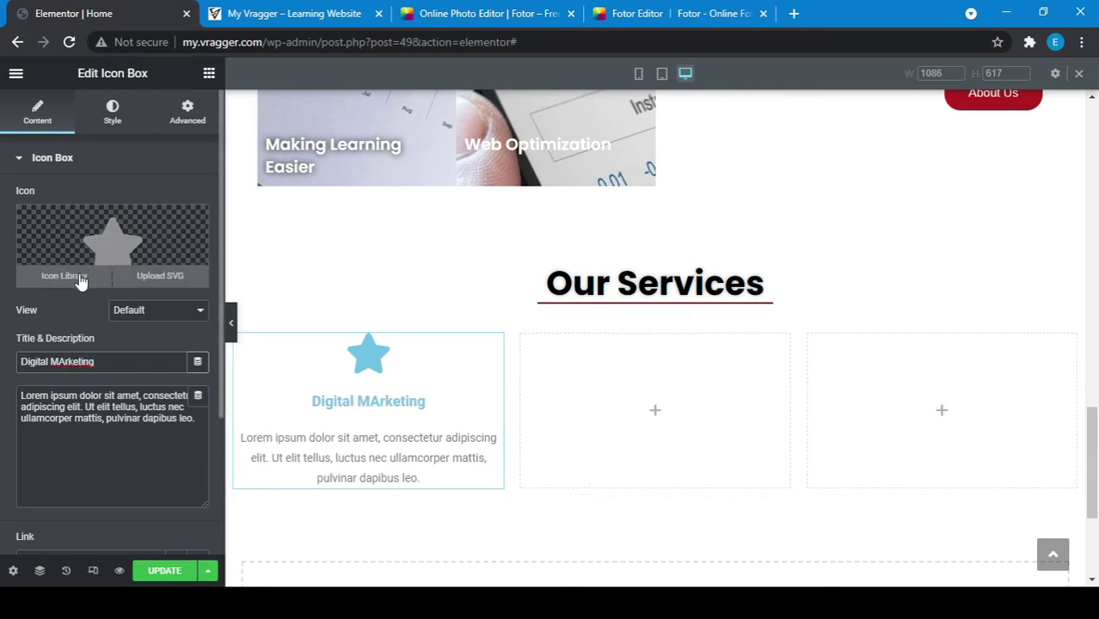
Replace the star with the Checkmark icon from the Icon Library, found by searching 'mark'
{"action": "left_click", "coordinate": [77, 277]}
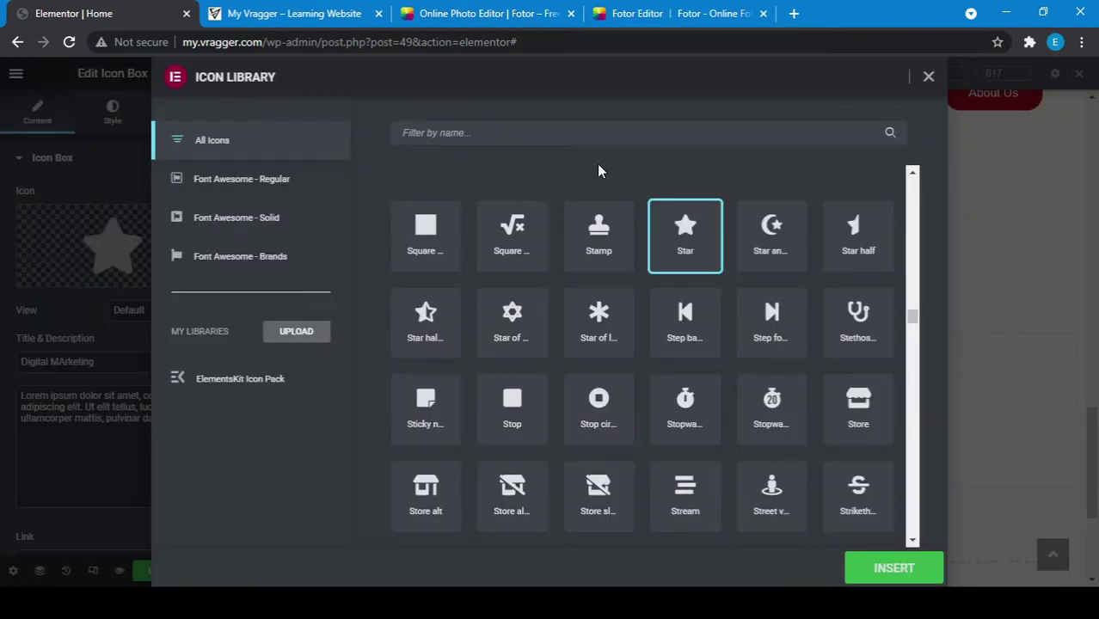
{"action": "left_click", "coordinate": [462, 132]}
{"action": "type", "text": "digi"}
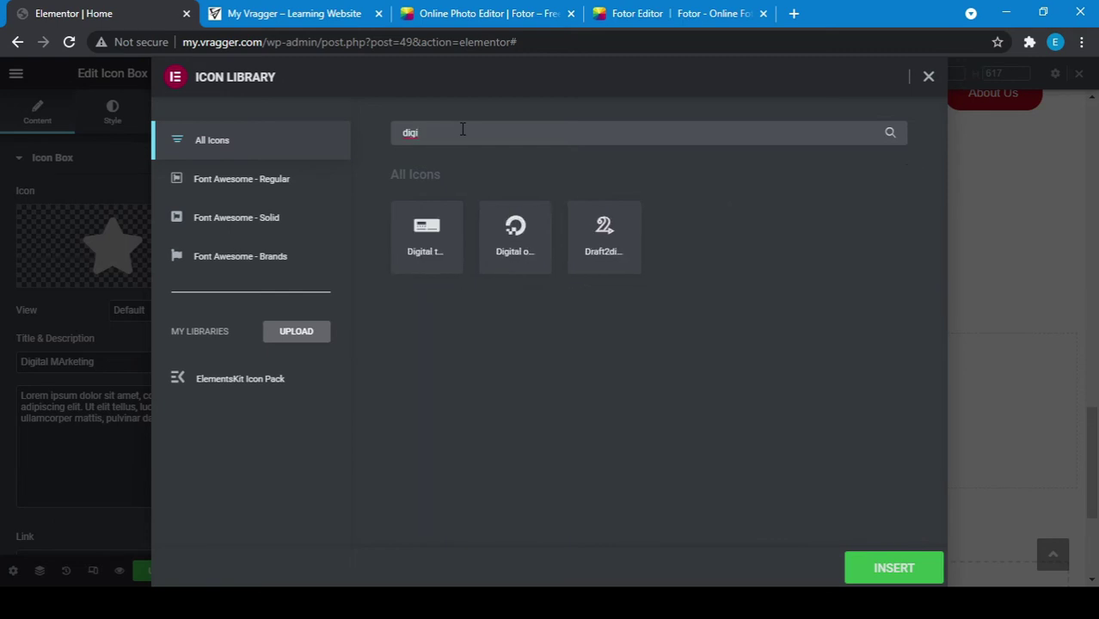
{"action": "key", "text": "BackSpace"}
{"action": "key", "text": "BackSpace"}
{"action": "key", "text": "BackSpace"}
{"action": "key", "text": "BackSpace"}
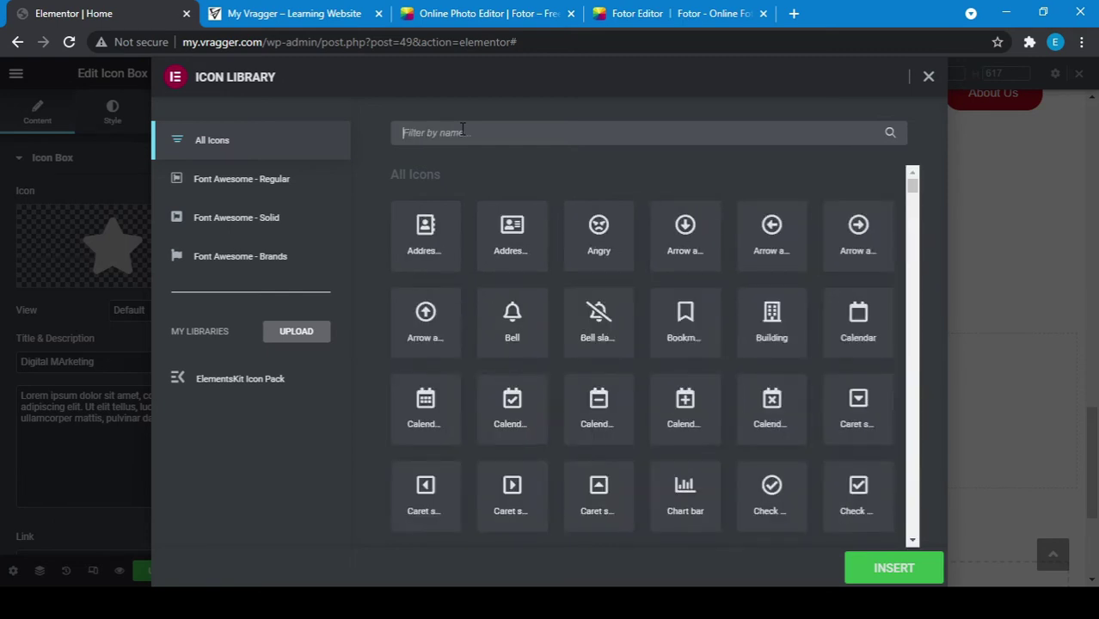
{"action": "type", "text": "mark"}
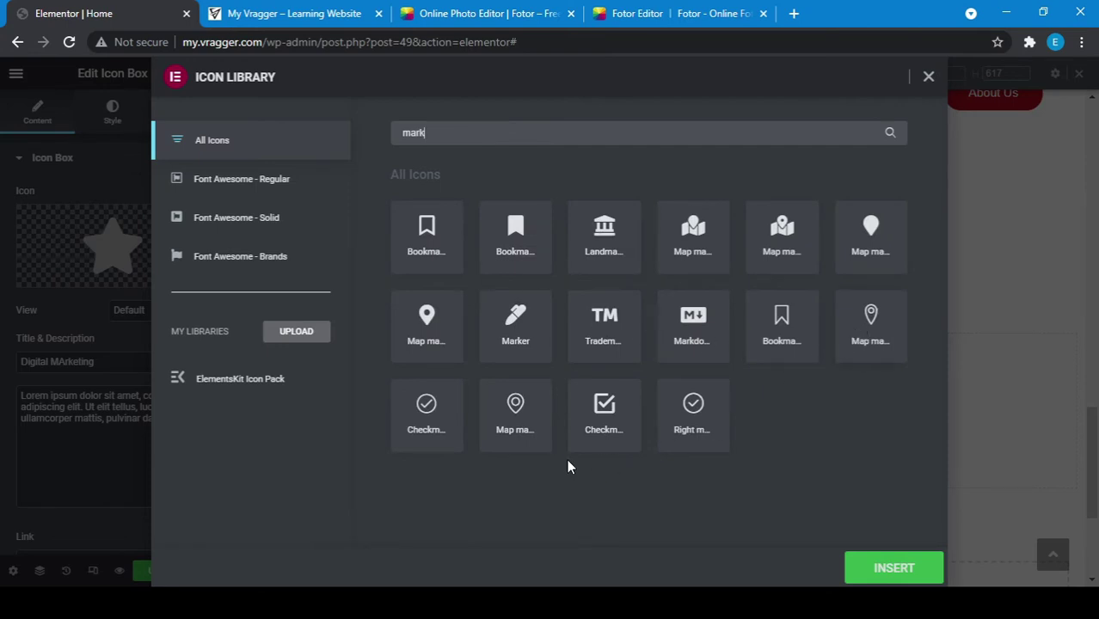
{"action": "left_click", "coordinate": [604, 434]}
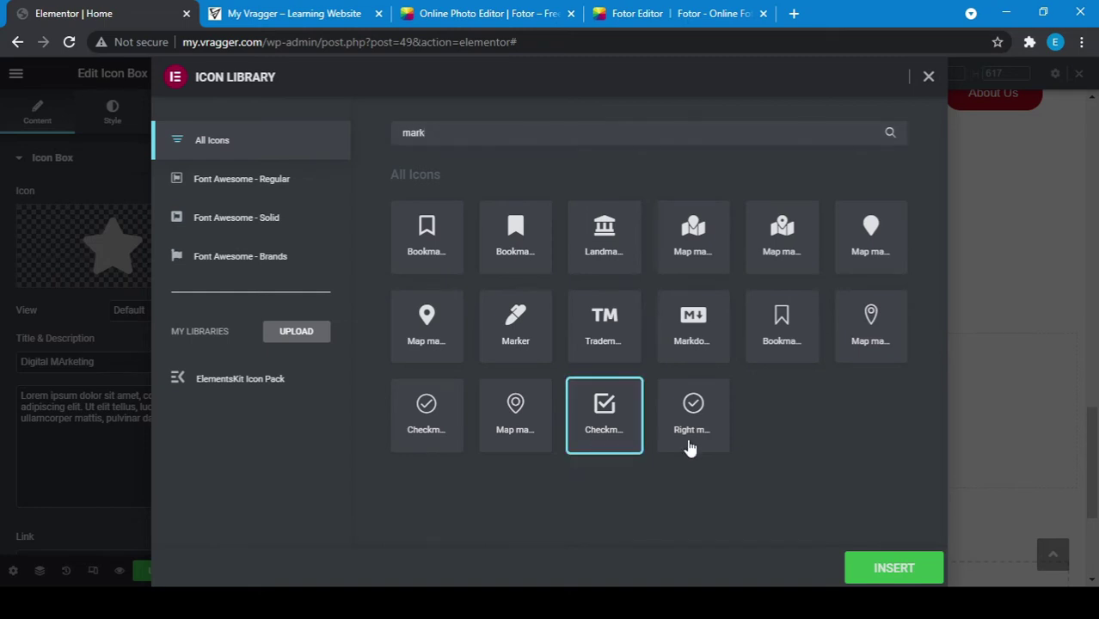
{"action": "left_click", "coordinate": [871, 578]}
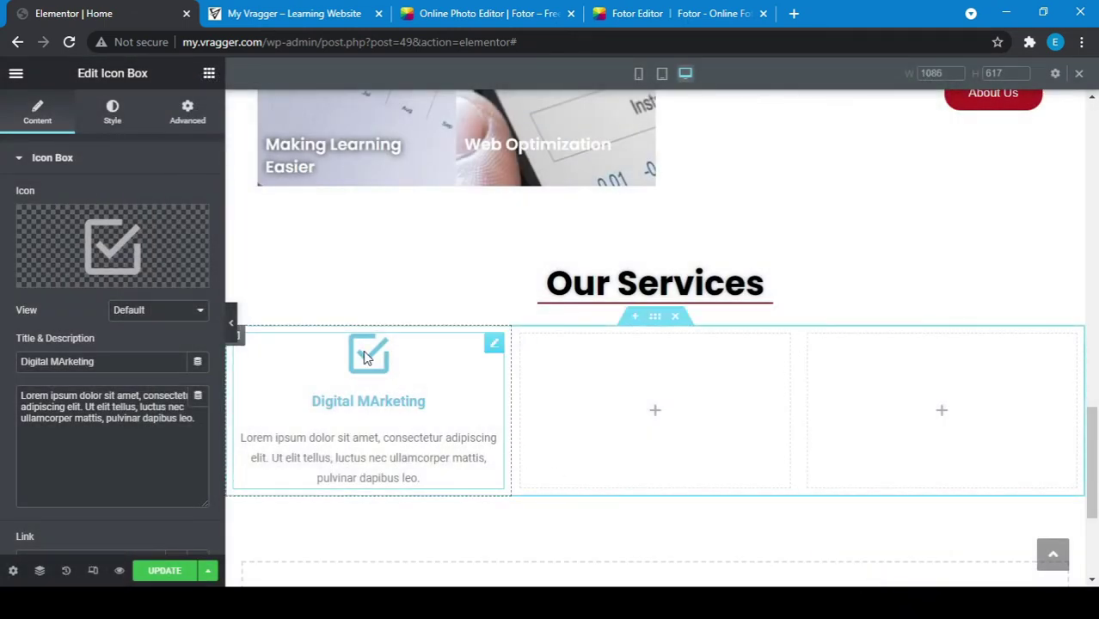
Set the icon's primary colour to the global Red
{"action": "left_click", "coordinate": [117, 113]}
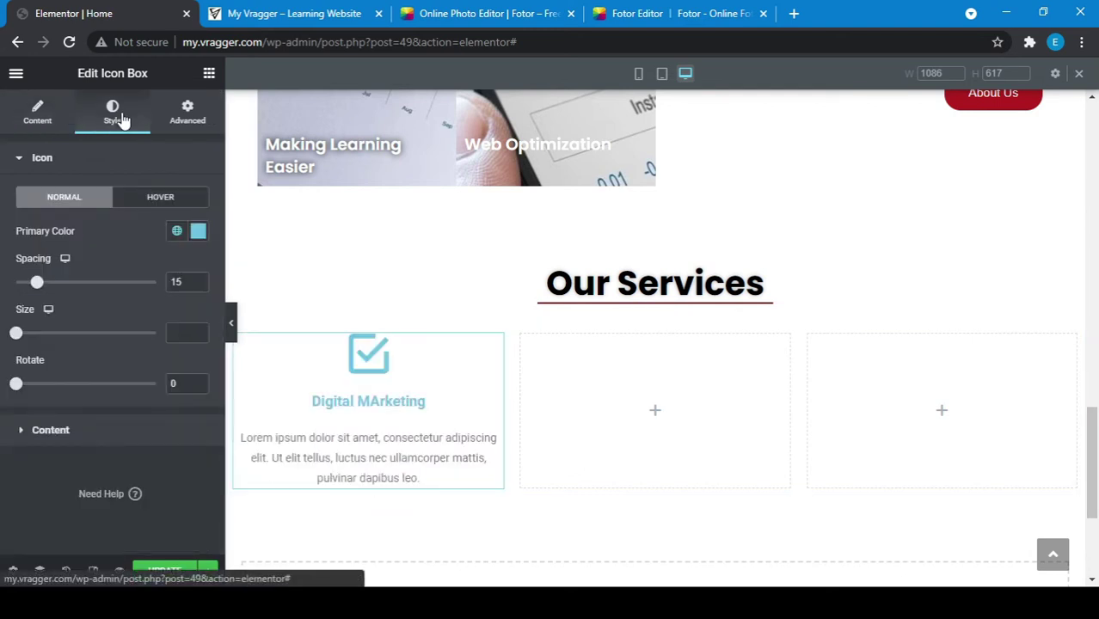
{"action": "left_click", "coordinate": [177, 232]}
{"action": "left_click", "coordinate": [72, 420]}
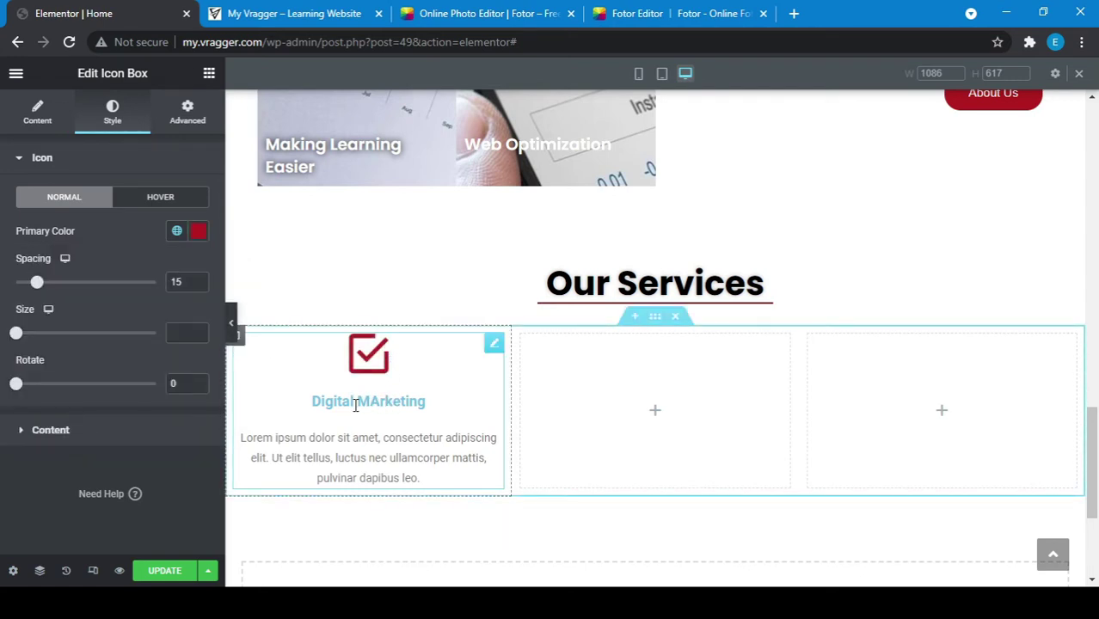
Set the card title colour to black (#000000)
{"action": "left_click", "coordinate": [136, 439]}
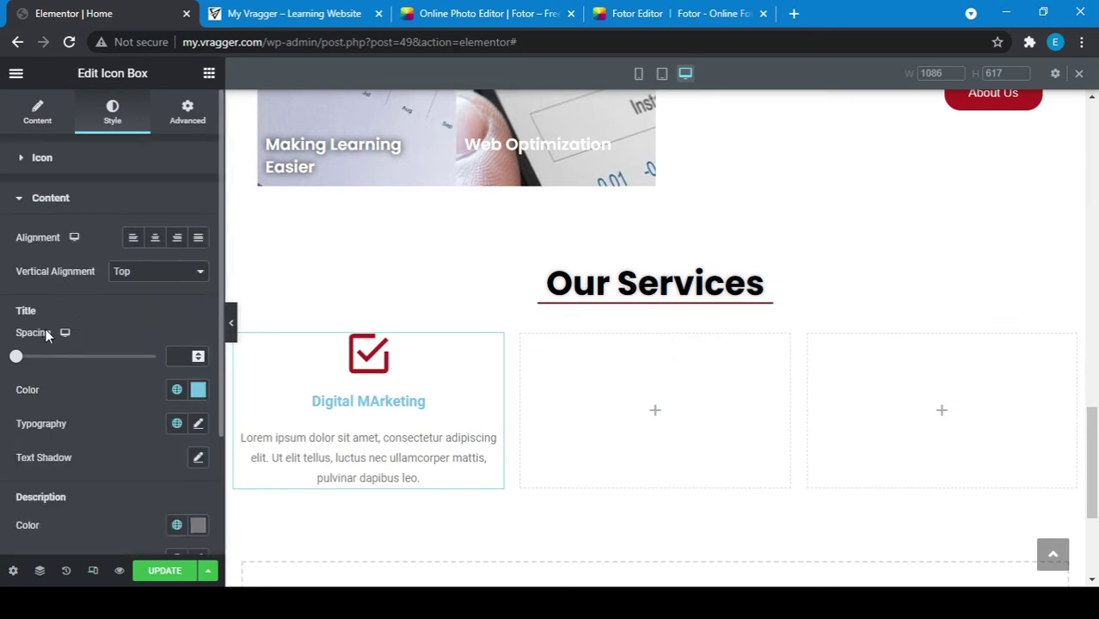
{"action": "left_click", "coordinate": [178, 392]}
{"action": "left_click_drag", "start_coordinate": [101, 282], "coordinate": [198, 382]}
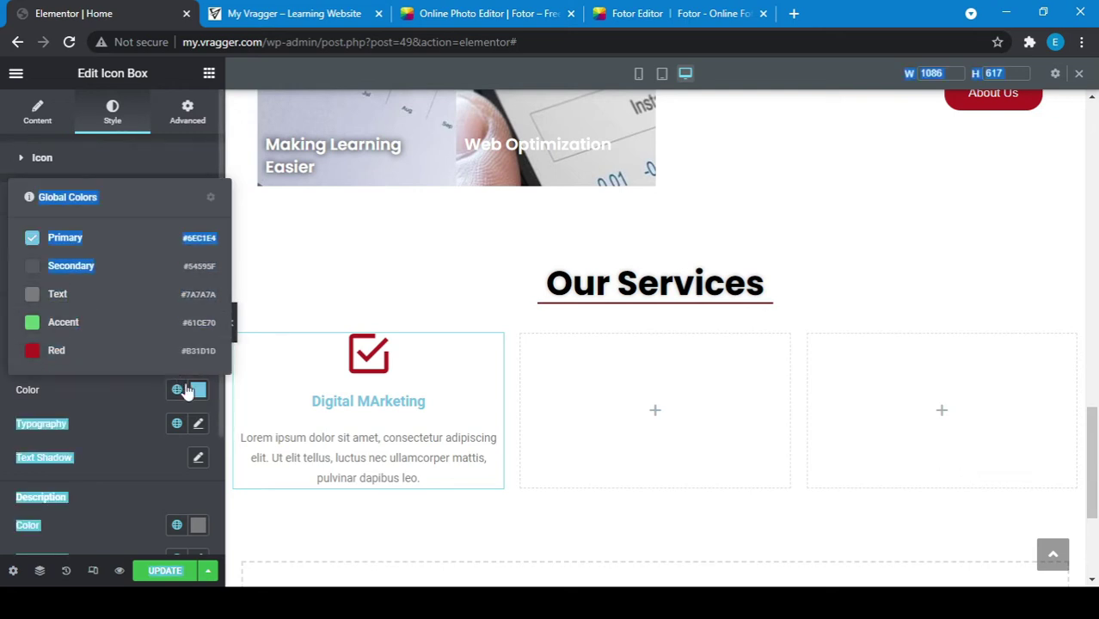
{"action": "left_click", "coordinate": [198, 389]}
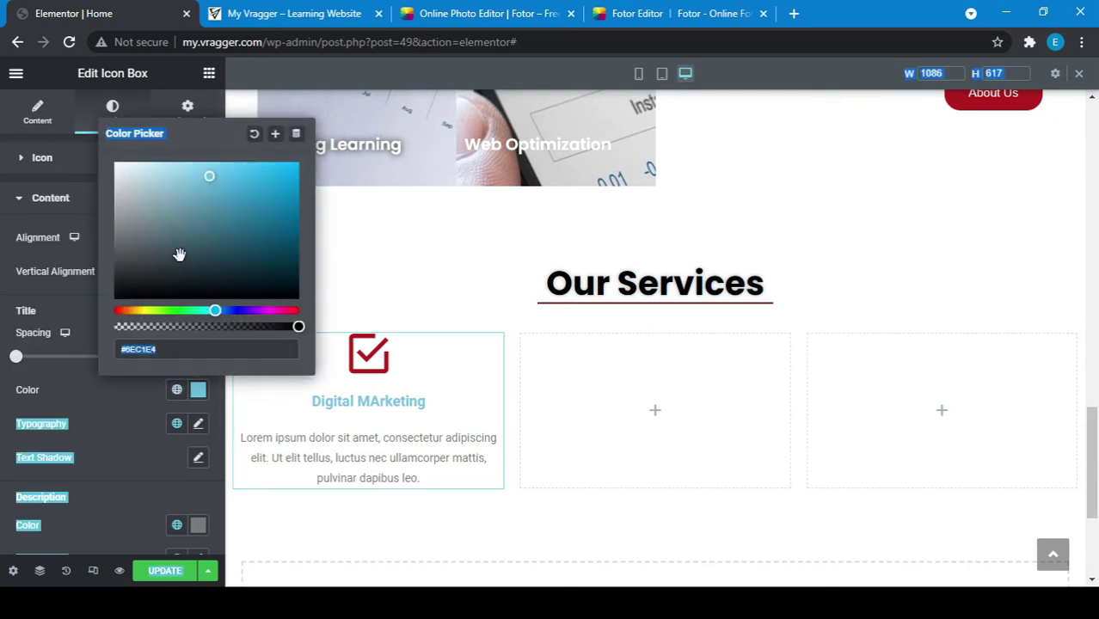
{"action": "mouse_move", "coordinate": [176, 253]}
{"action": "left_mouse_down"}
{"action": "mouse_move", "coordinate": [294, 288]}
{"action": "mouse_move", "coordinate": [227, 378]}
{"action": "left_mouse_up"}
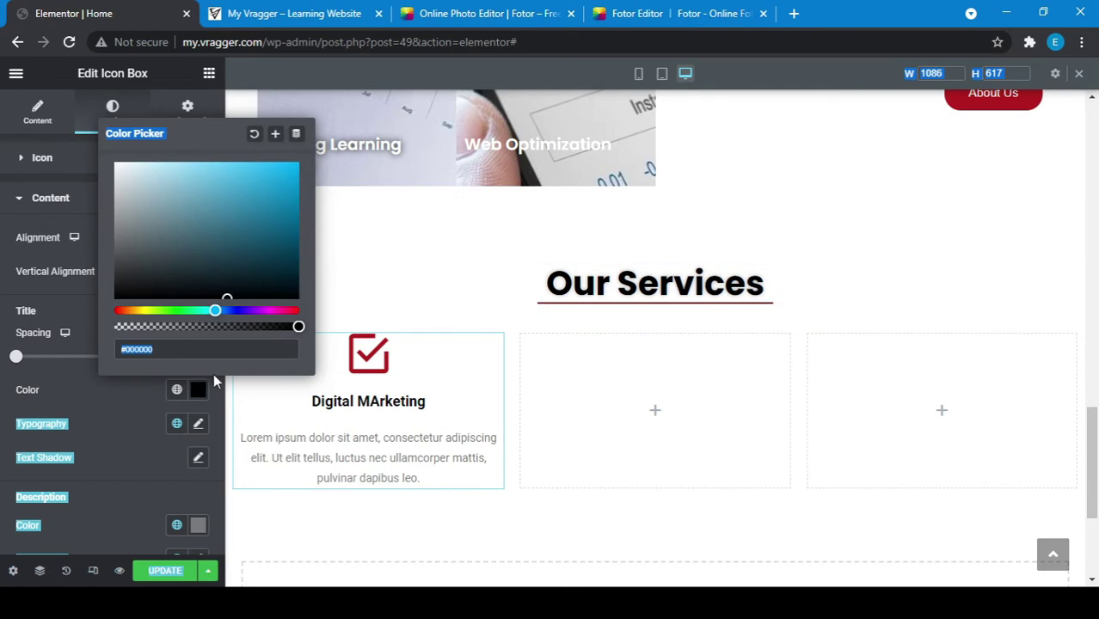
{"action": "left_click", "coordinate": [120, 400]}
Set the title typography to Poppins at 24 px
{"action": "left_click", "coordinate": [199, 425]}
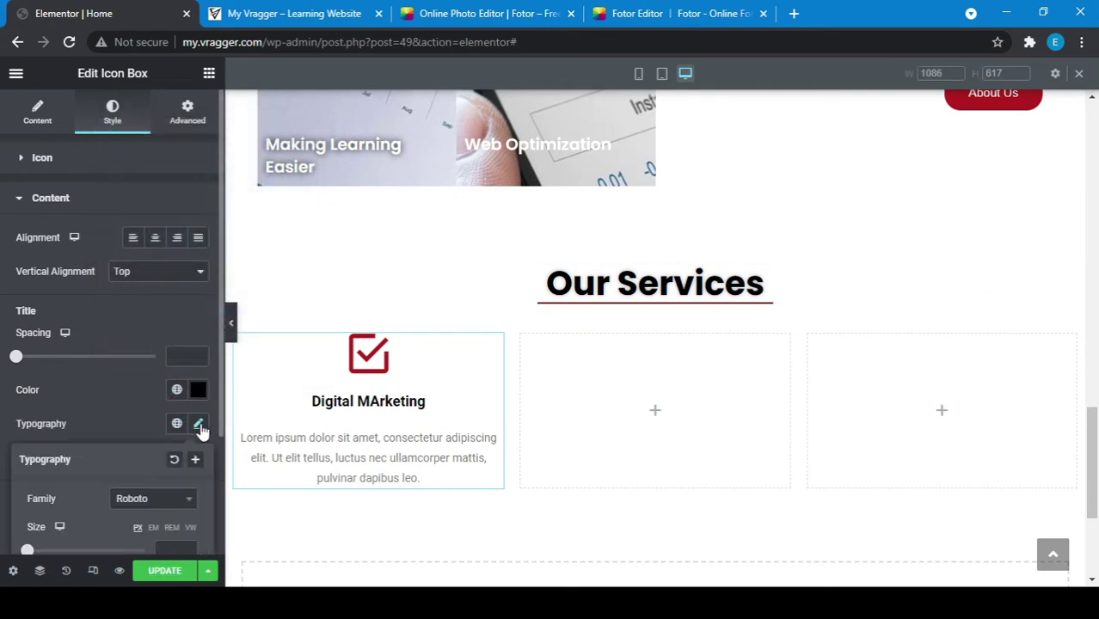
{"action": "left_click", "coordinate": [163, 507]}
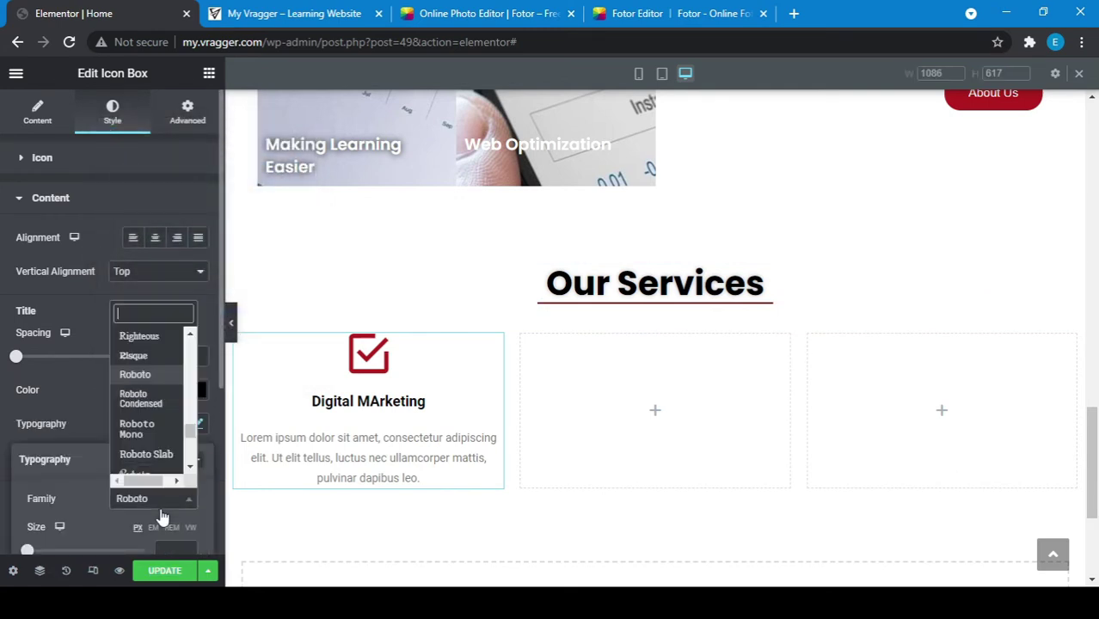
{"action": "type", "text": "pop"}
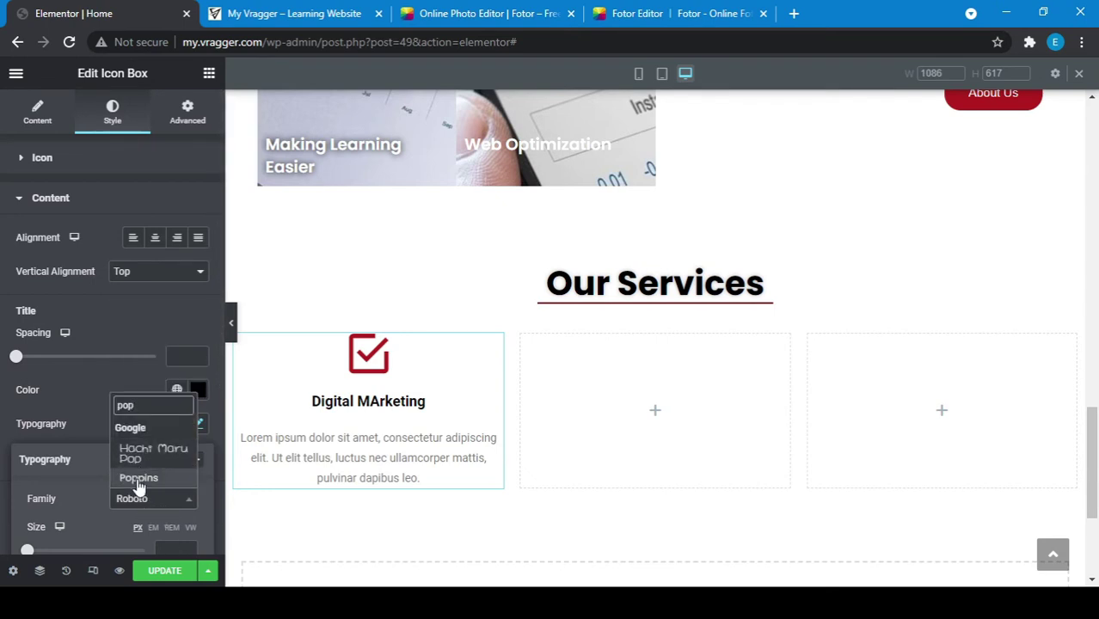
{"action": "left_click", "coordinate": [137, 479]}
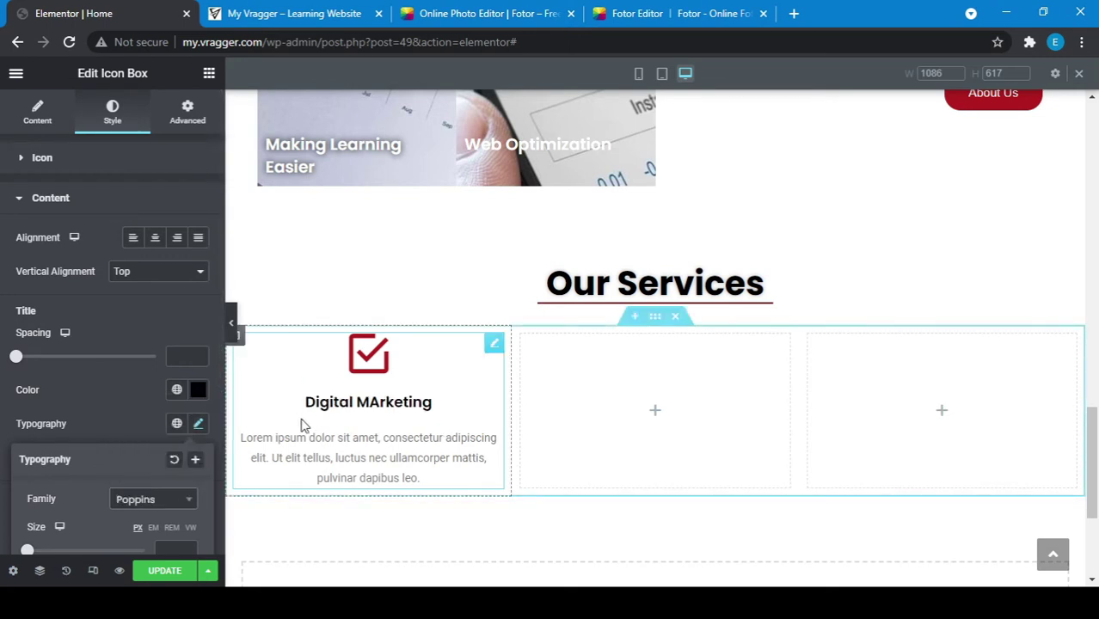
{"action": "scroll", "coordinate": [91, 418], "scroll_direction": "down", "scroll_amount": 1}
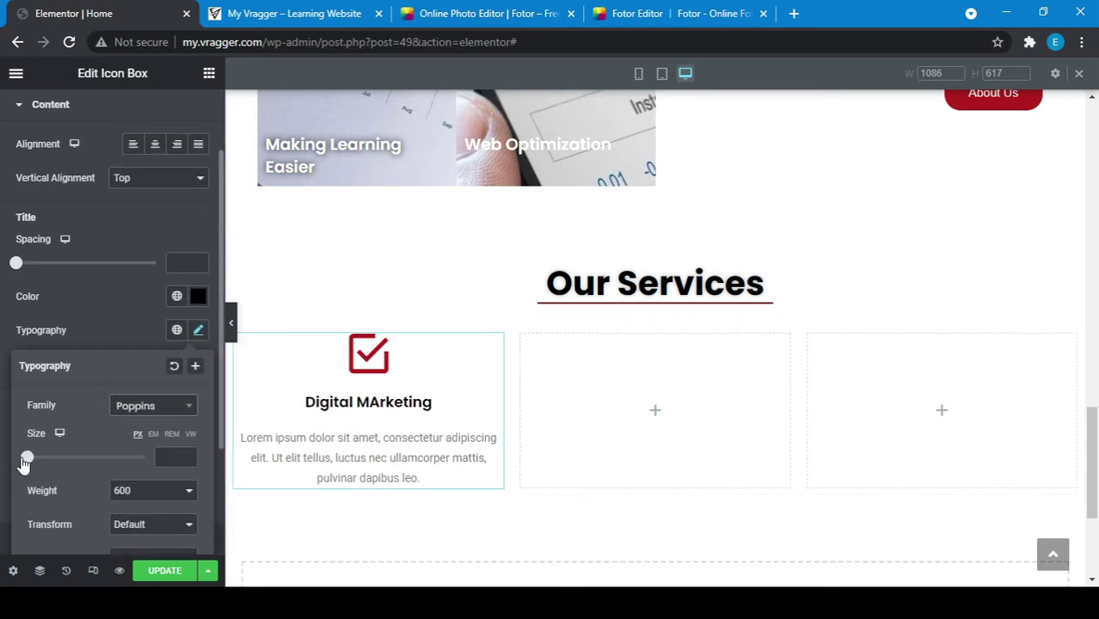
{"action": "left_click_drag", "start_coordinate": [25, 462], "coordinate": [38, 462]}
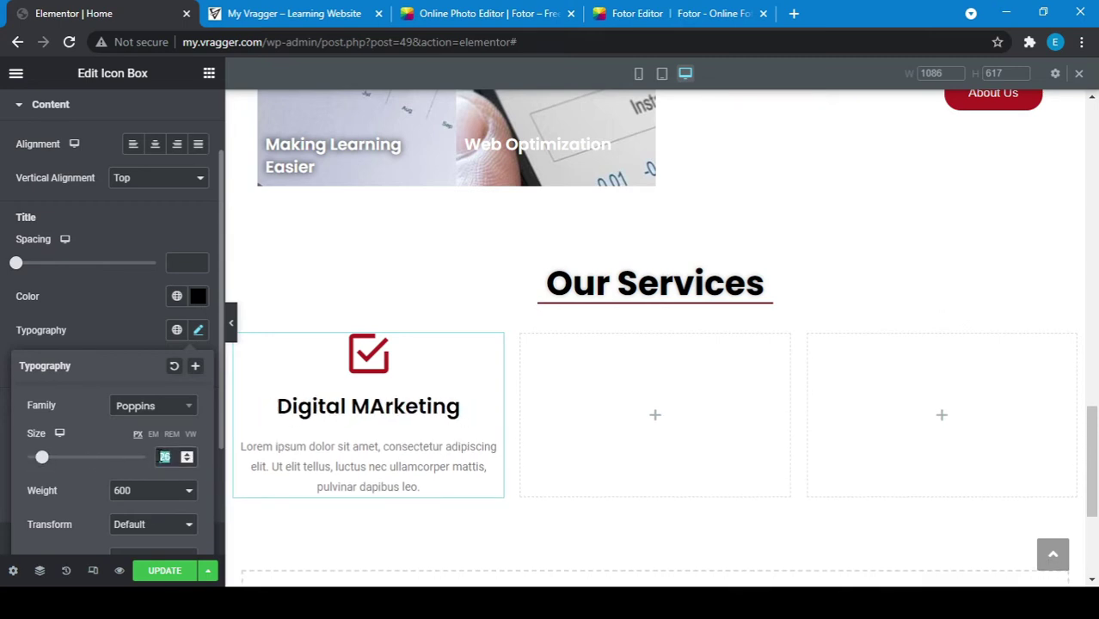
{"action": "type", "text": "24"}
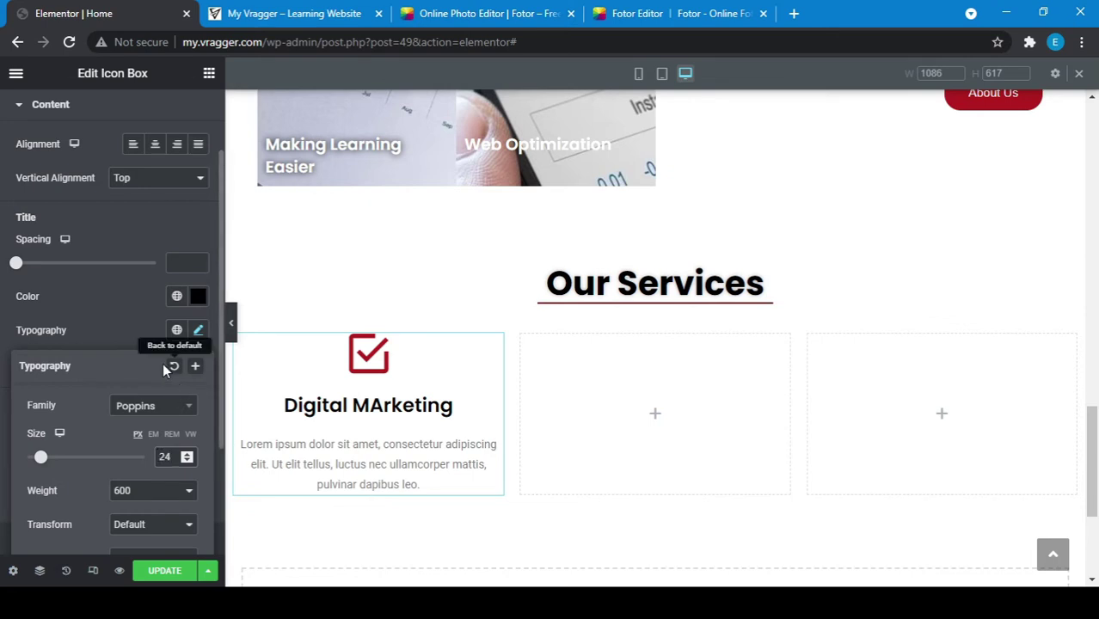
Fix the title to 'Digital Marketing', update the page, and preview it briefly without the panel
{"action": "left_click", "coordinate": [123, 255]}
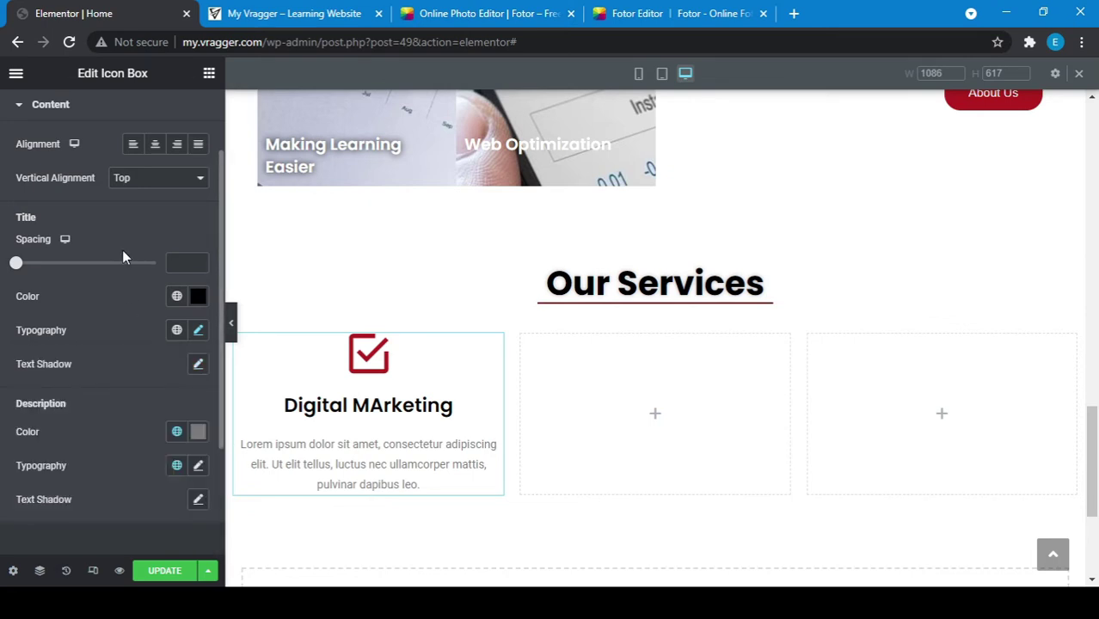
{"action": "scroll", "coordinate": [68, 174], "scroll_direction": "up", "scroll_amount": 2}
{"action": "left_click", "coordinate": [37, 113]}
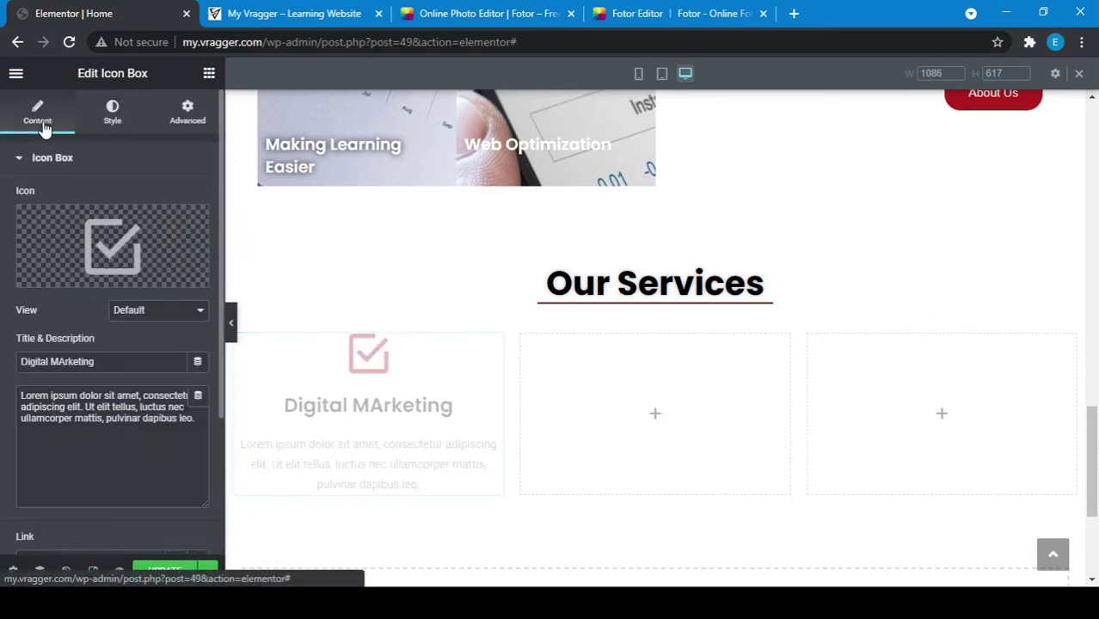
{"action": "left_click", "coordinate": [55, 361]}
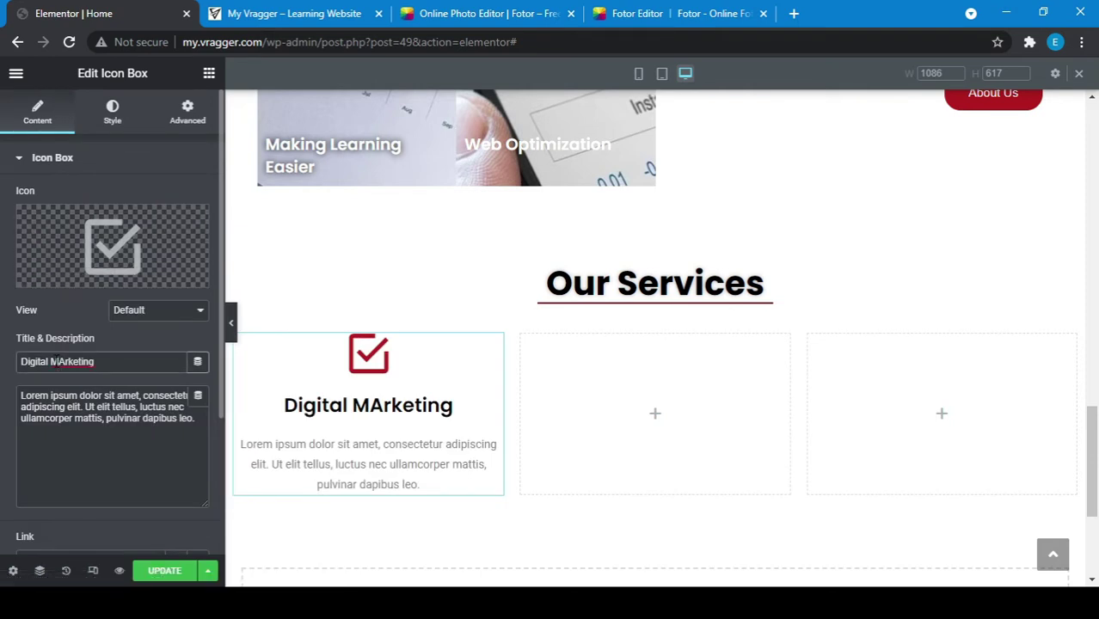
{"action": "key", "text": "Delete"}
{"action": "type", "text": "a"}
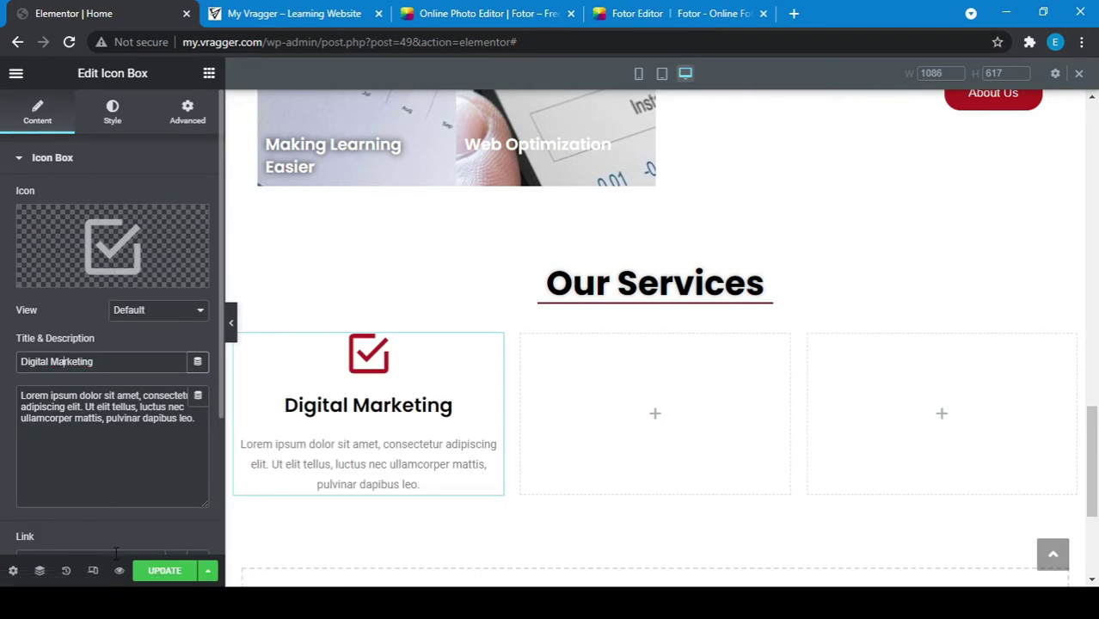
{"action": "left_click", "coordinate": [152, 574]}
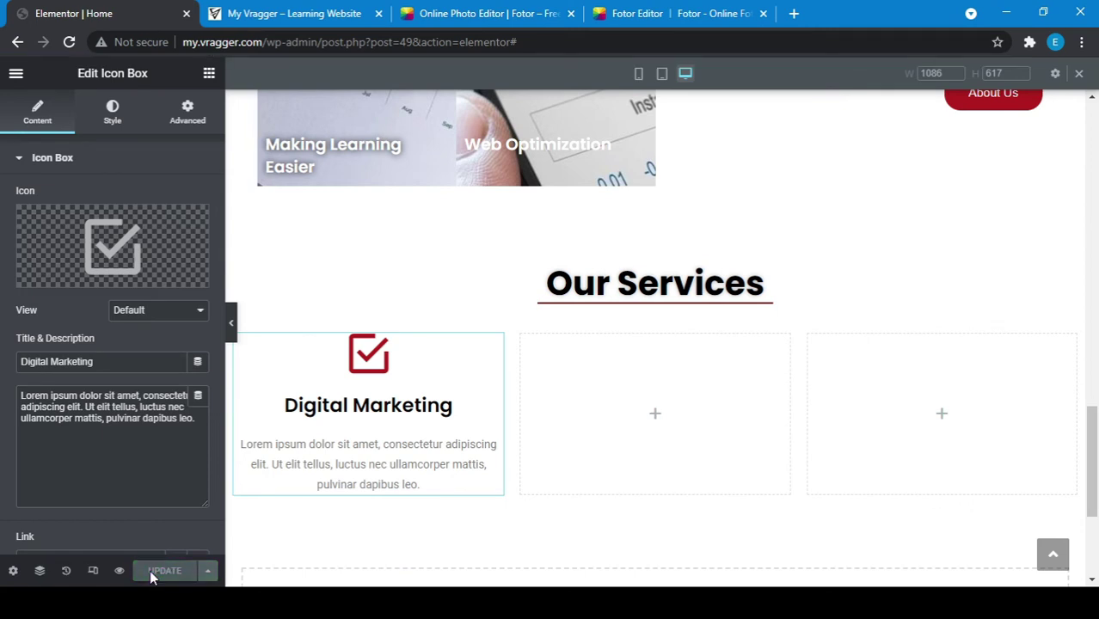
{"action": "left_click", "coordinate": [234, 336]}
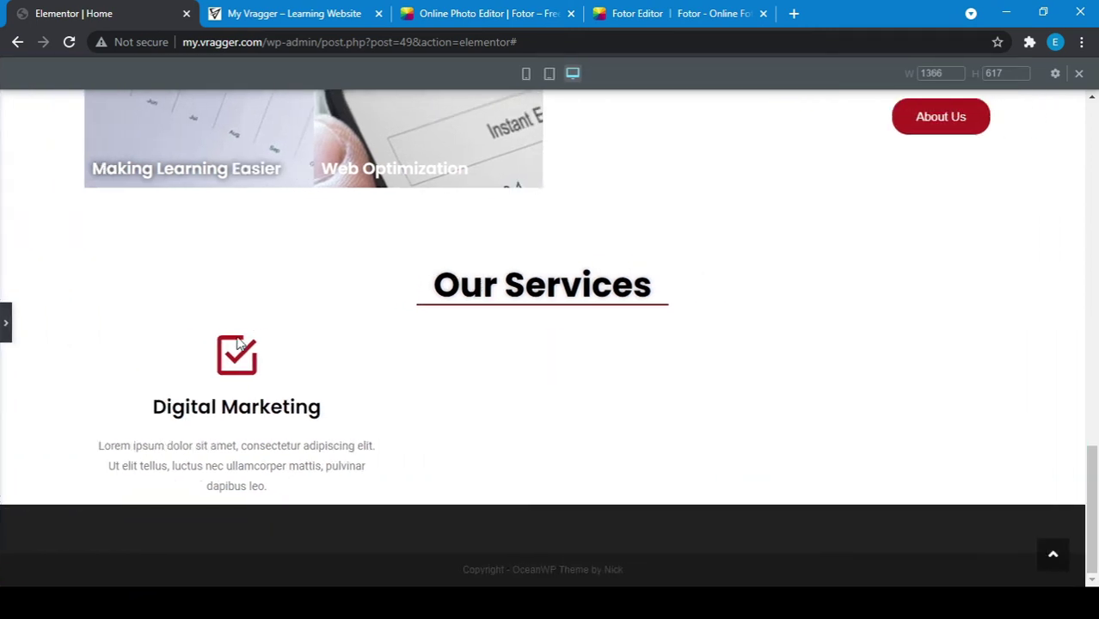
{"action": "left_click", "coordinate": [5, 319]}
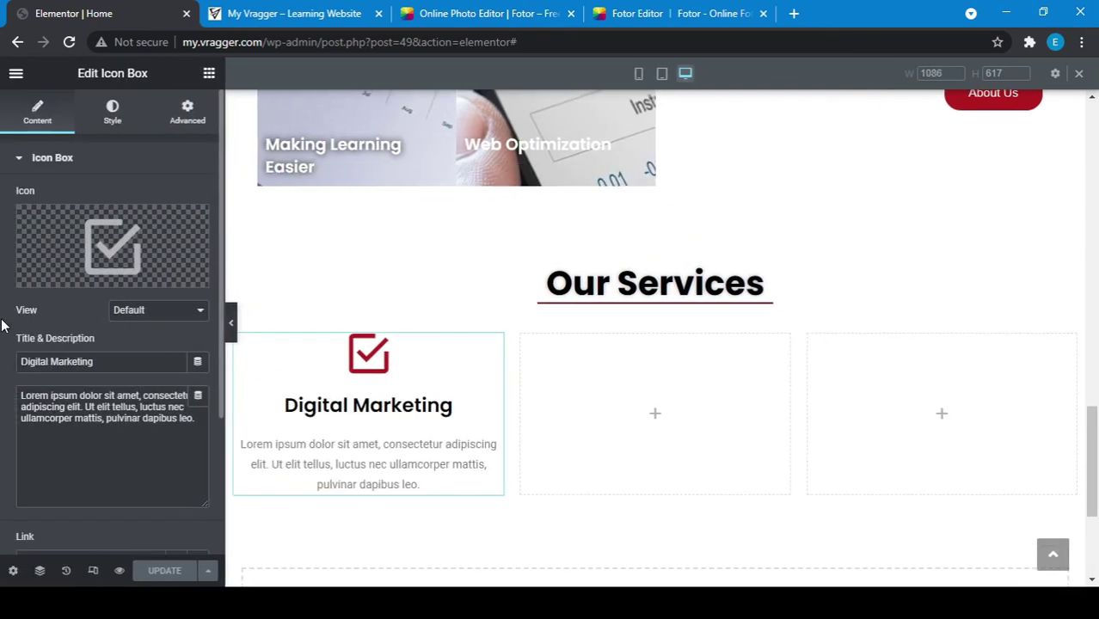
Give the first column unlinked padding of 50 top, 40 right, 50 bottom, 40 left
{"action": "left_click", "coordinate": [240, 337]}
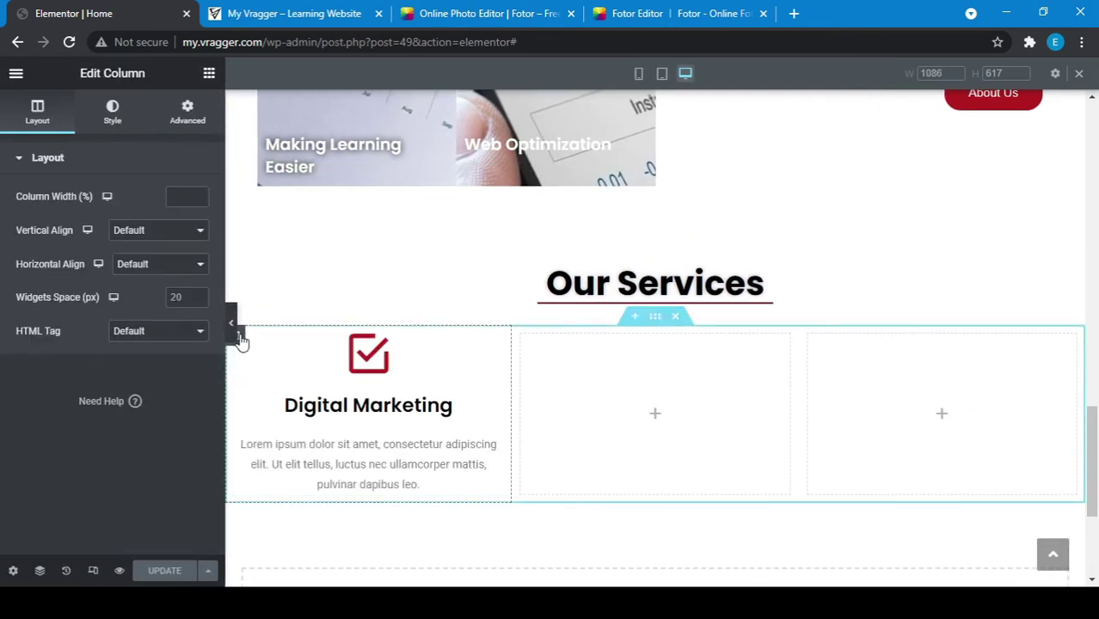
{"action": "left_click", "coordinate": [186, 120]}
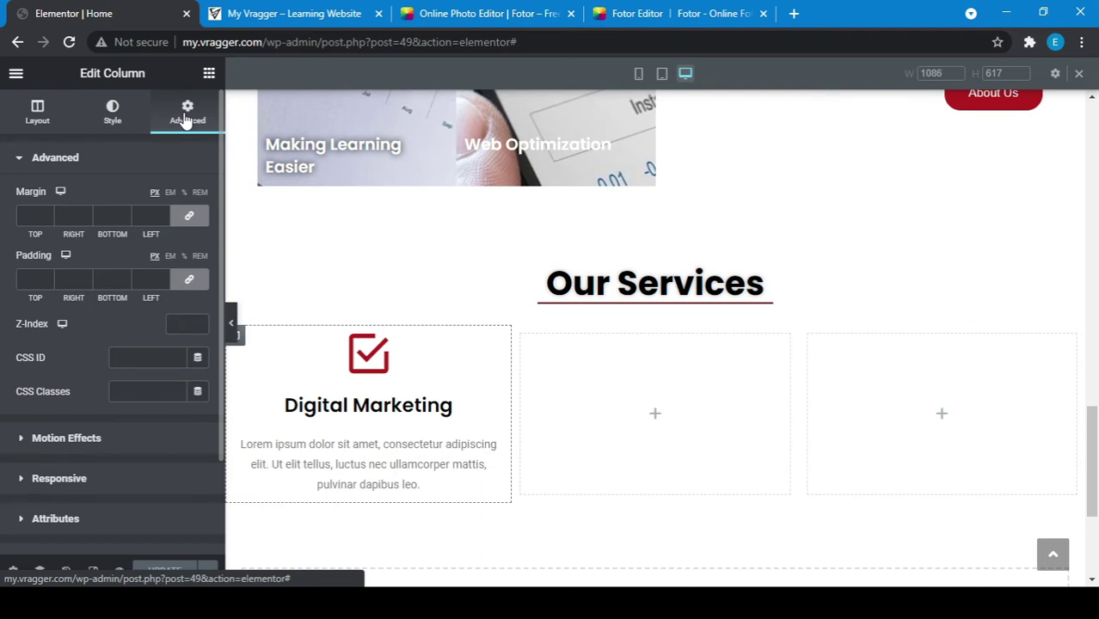
{"action": "left_click", "coordinate": [193, 279]}
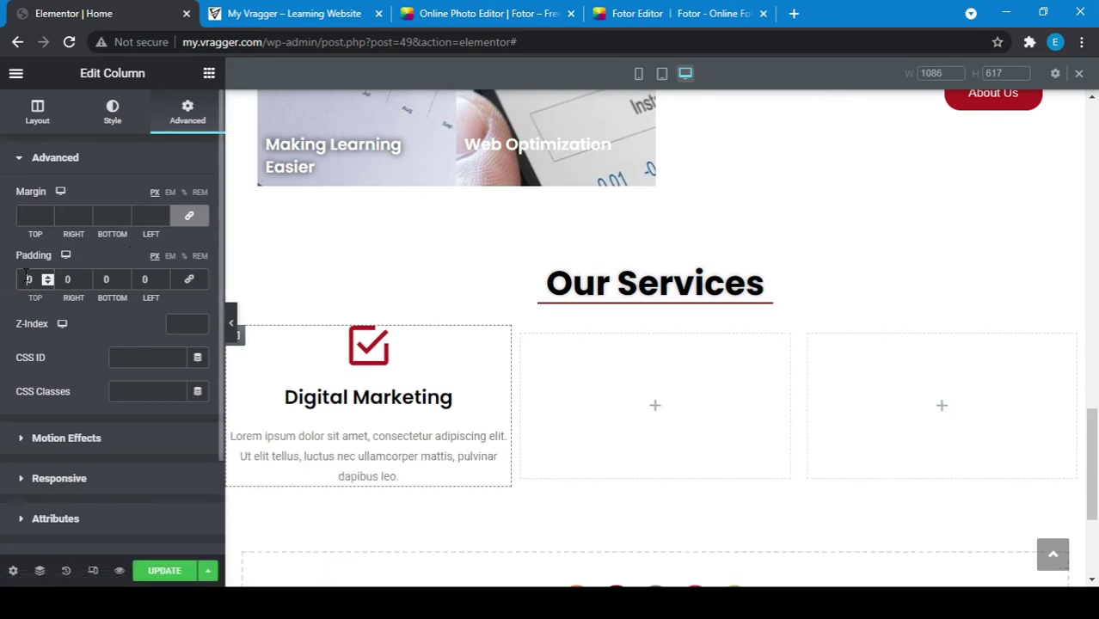
{"action": "type", "text": "50"}
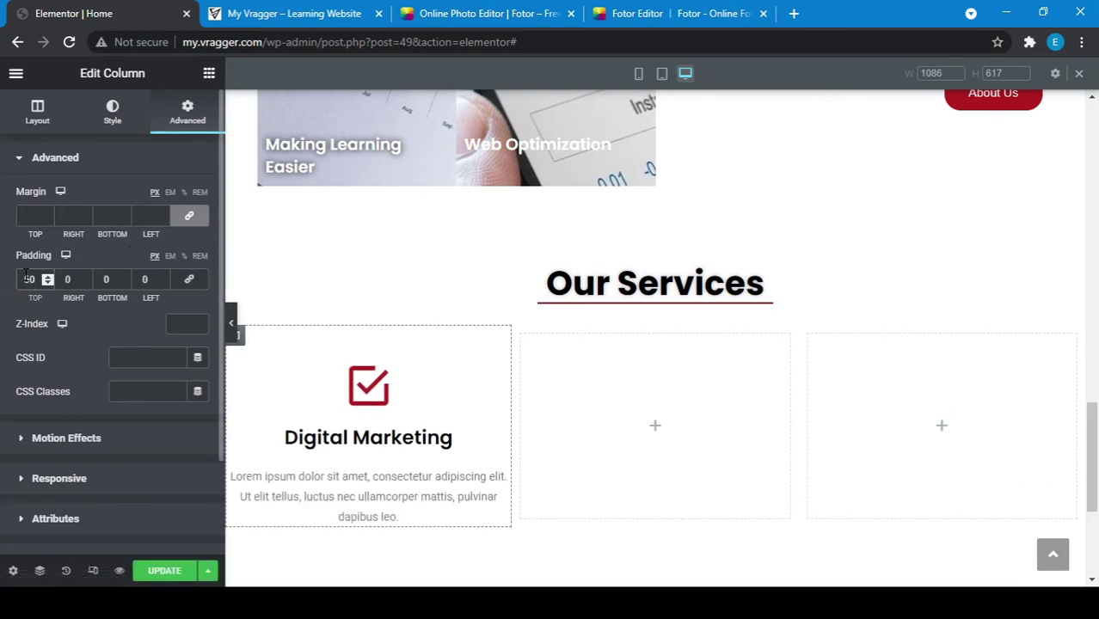
{"action": "left_click", "coordinate": [67, 279]}
{"action": "type", "text": "40"}
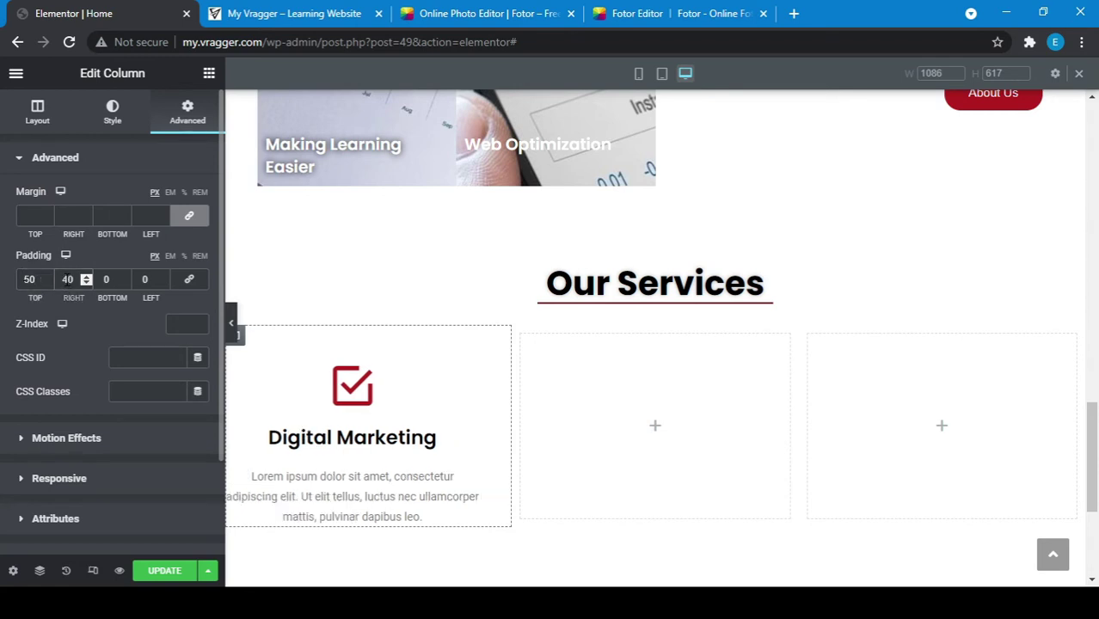
{"action": "left_click", "coordinate": [105, 280]}
{"action": "type", "text": "50"}
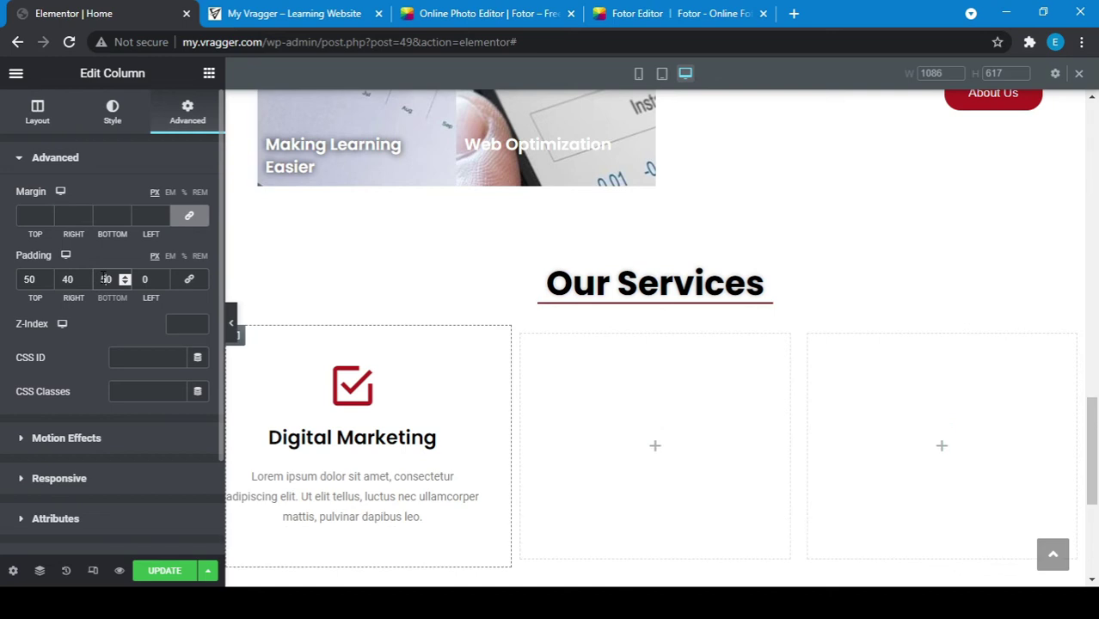
{"action": "left_click", "coordinate": [141, 280]}
{"action": "type", "text": "40"}
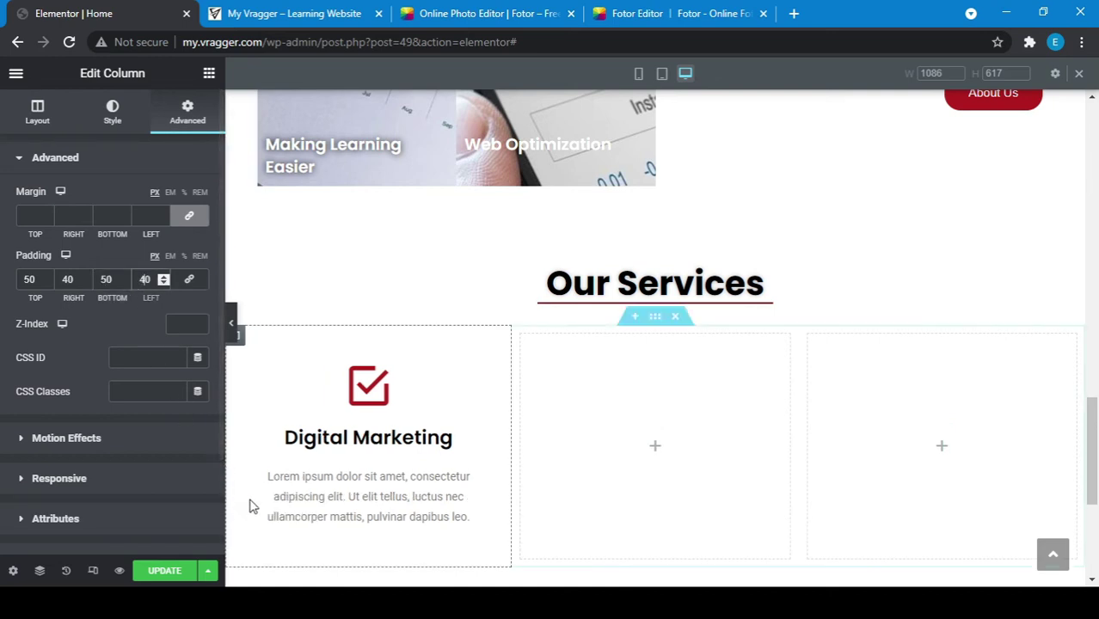
Update the page and reload the live site to check the padded Digital Marketing card
{"action": "left_click", "coordinate": [174, 571]}
{"action": "left_click", "coordinate": [267, 11]}
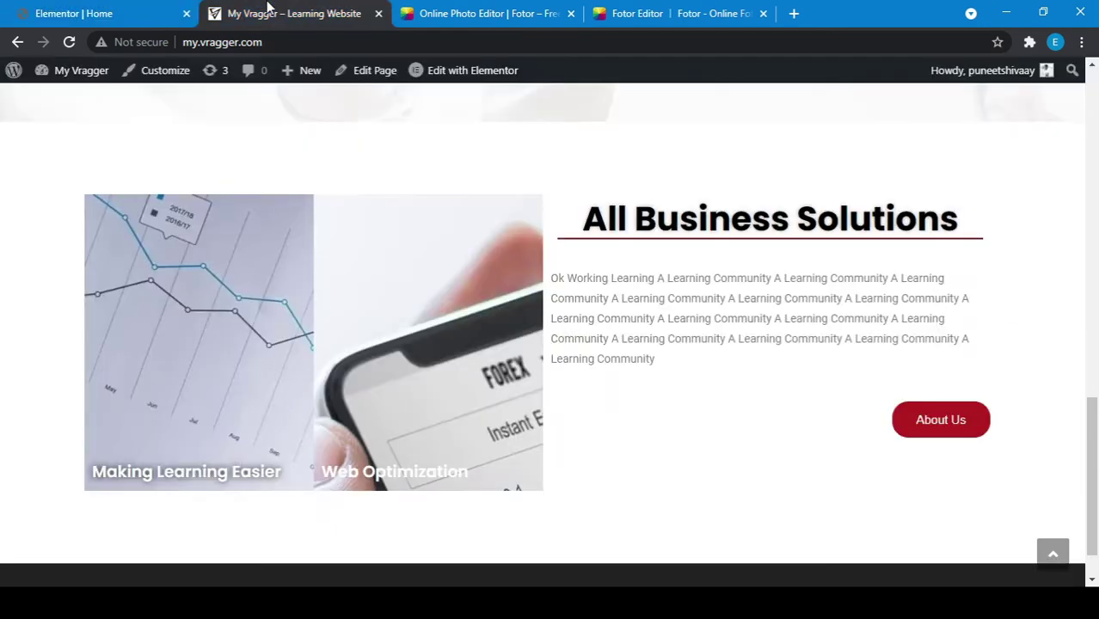
{"action": "left_click", "coordinate": [70, 43]}
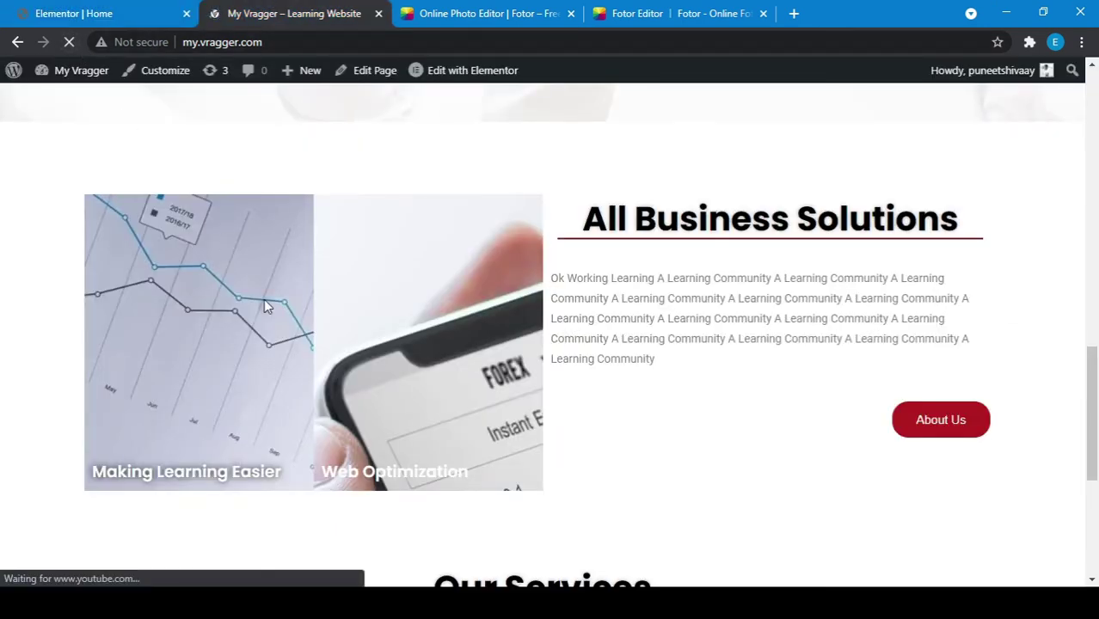
{"action": "scroll", "coordinate": [264, 304], "scroll_direction": "down", "scroll_amount": 3}
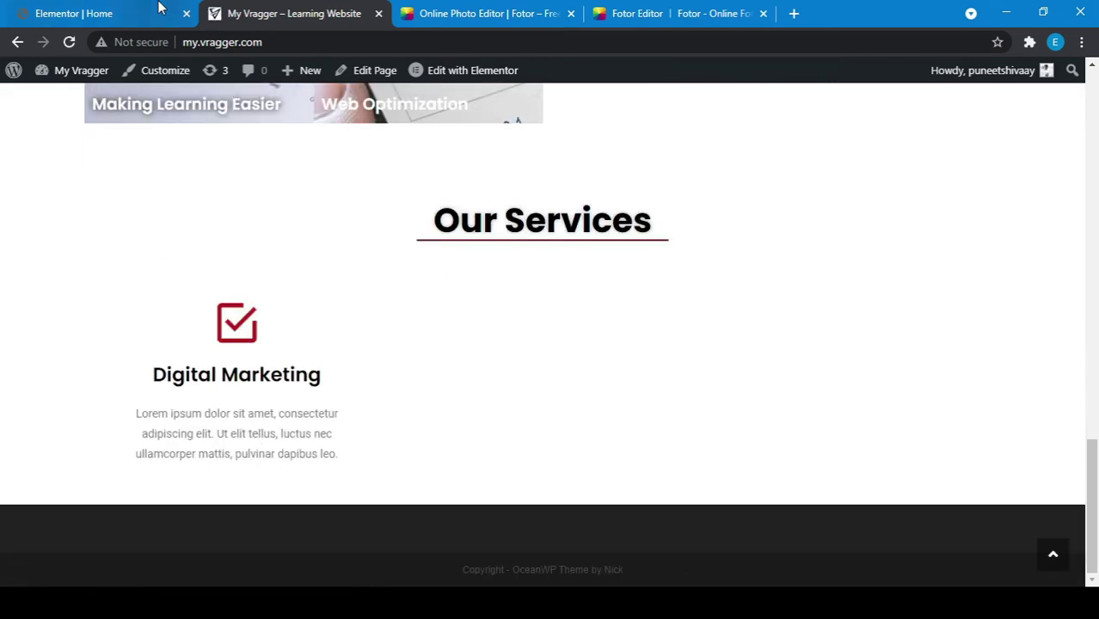
{"action": "left_click", "coordinate": [163, 8]}
{"action": "scroll", "coordinate": [122, 485], "scroll_direction": "down", "scroll_amount": 2}
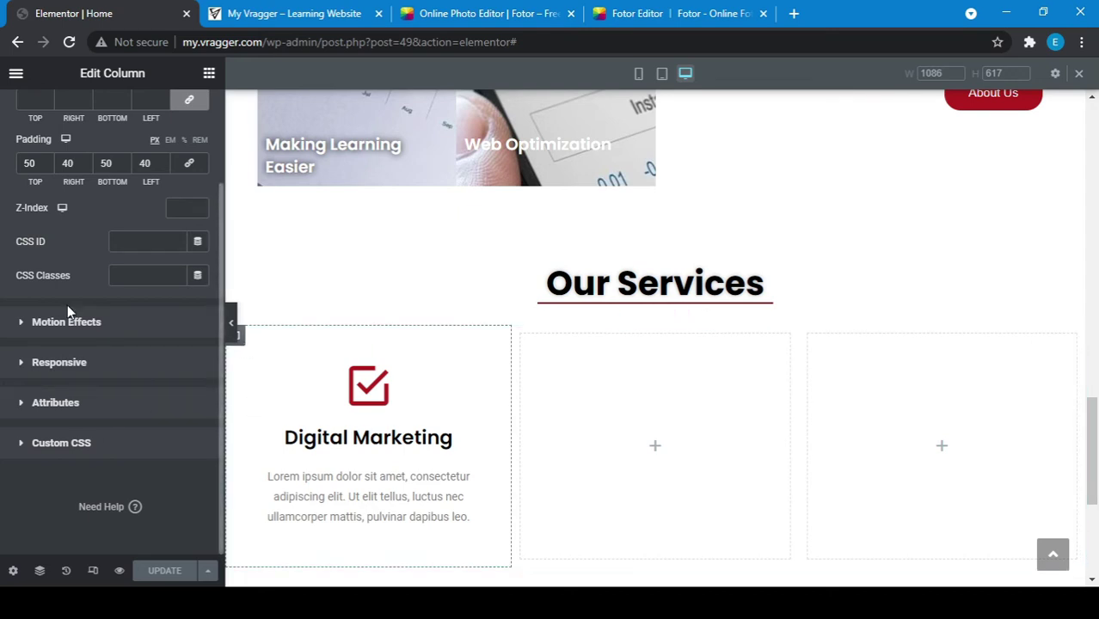
Enable a box shadow on the column under Style > Border, update, and reload the live site
{"action": "scroll", "coordinate": [94, 258], "scroll_direction": "up", "scroll_amount": 2}
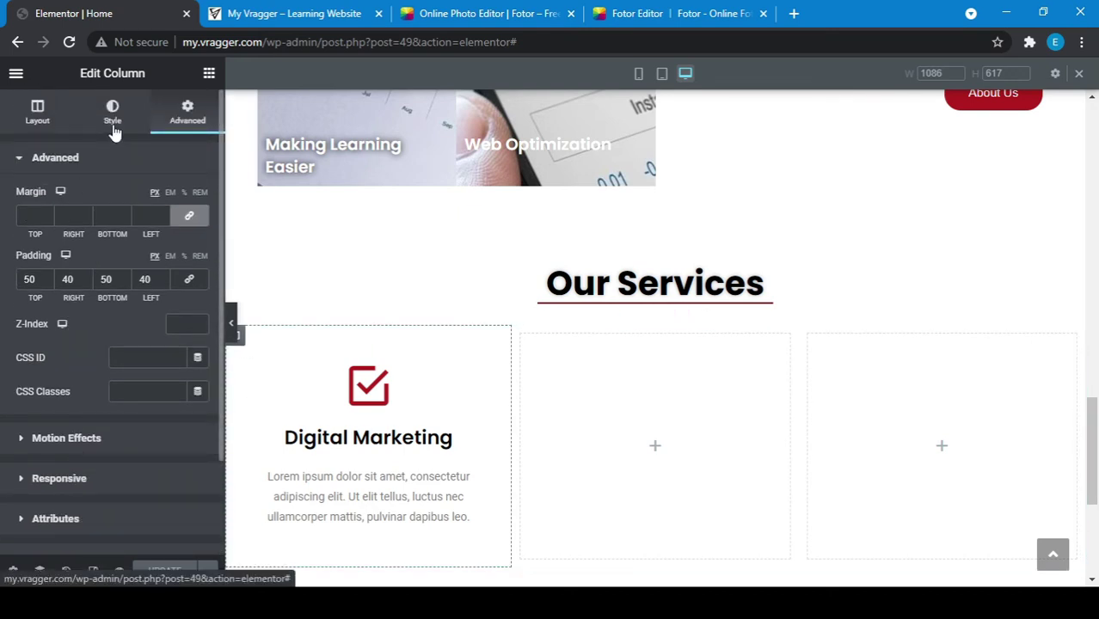
{"action": "left_click", "coordinate": [114, 129]}
{"action": "left_click", "coordinate": [73, 278]}
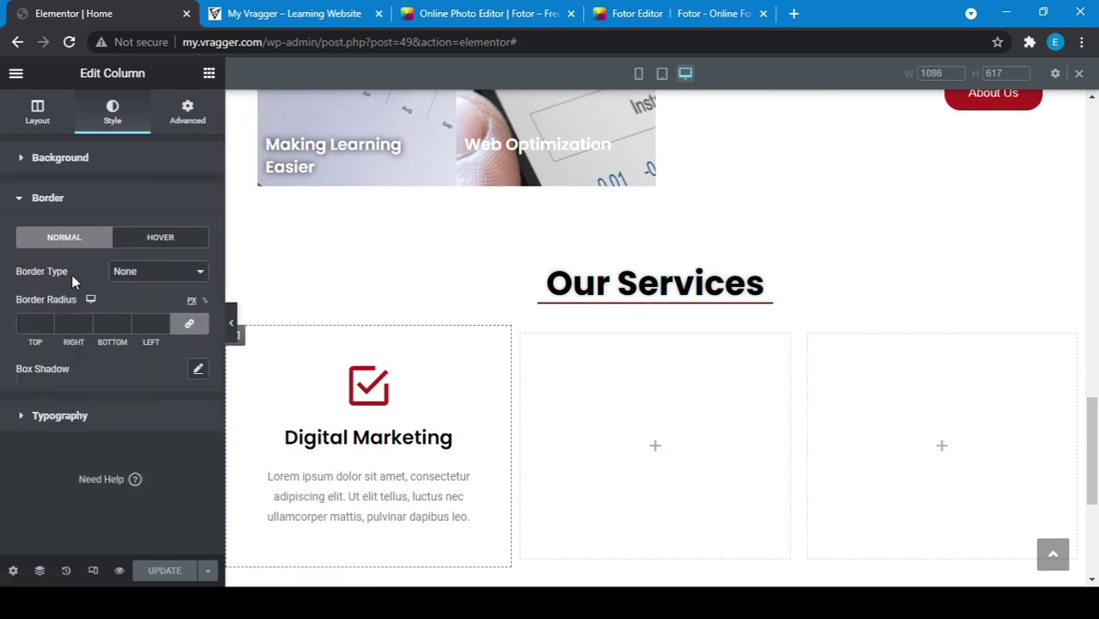
{"action": "left_click", "coordinate": [197, 368]}
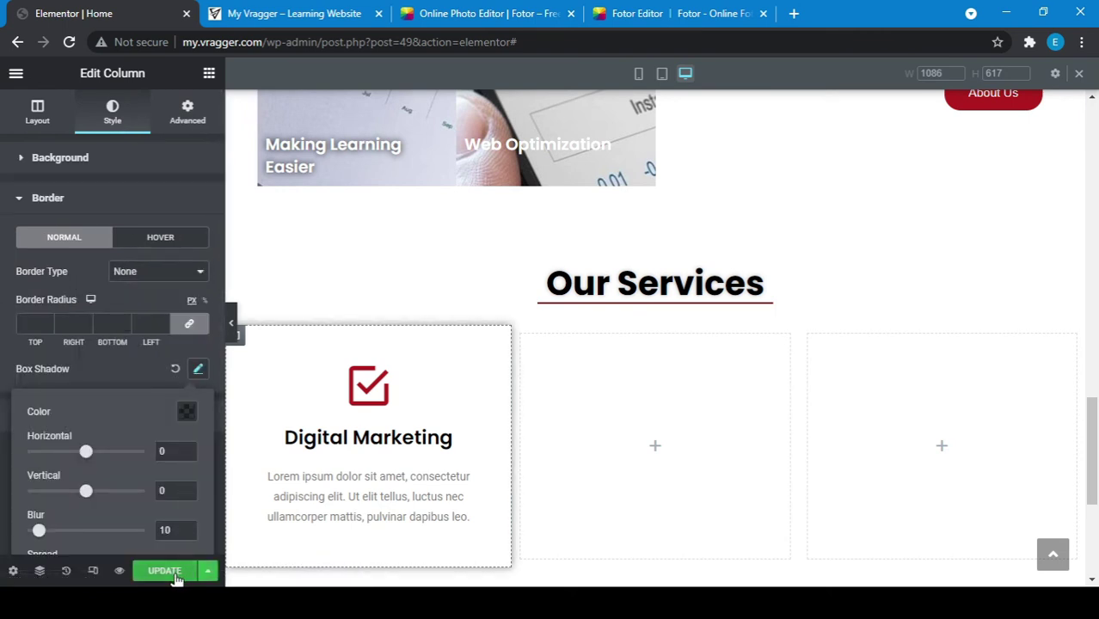
{"action": "left_click", "coordinate": [176, 577]}
{"action": "left_click", "coordinate": [349, 8]}
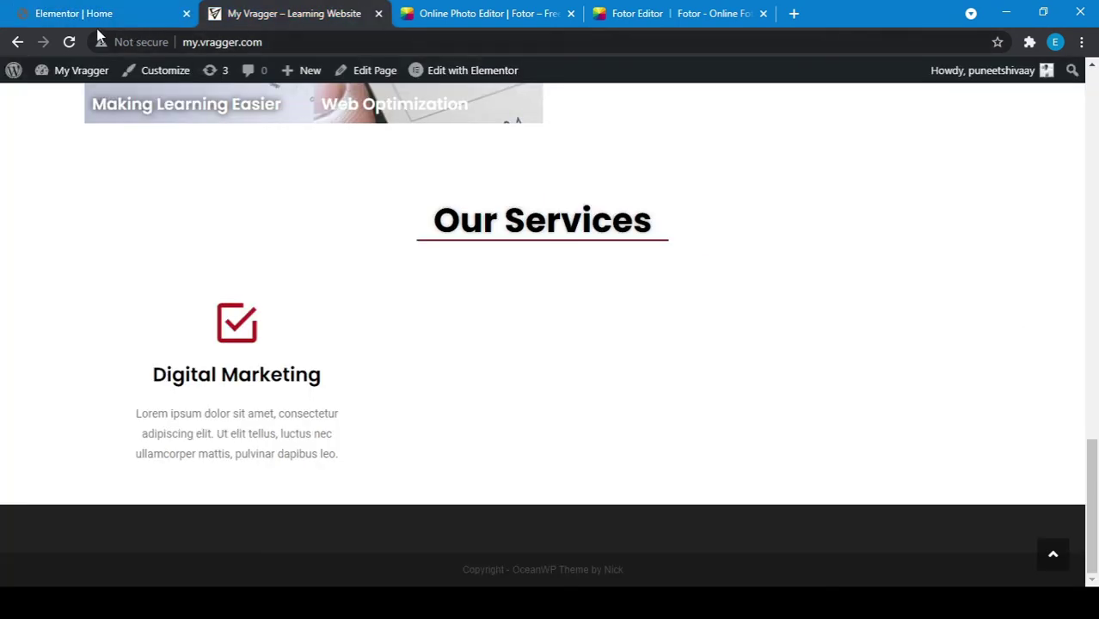
{"action": "left_click", "coordinate": [70, 43]}
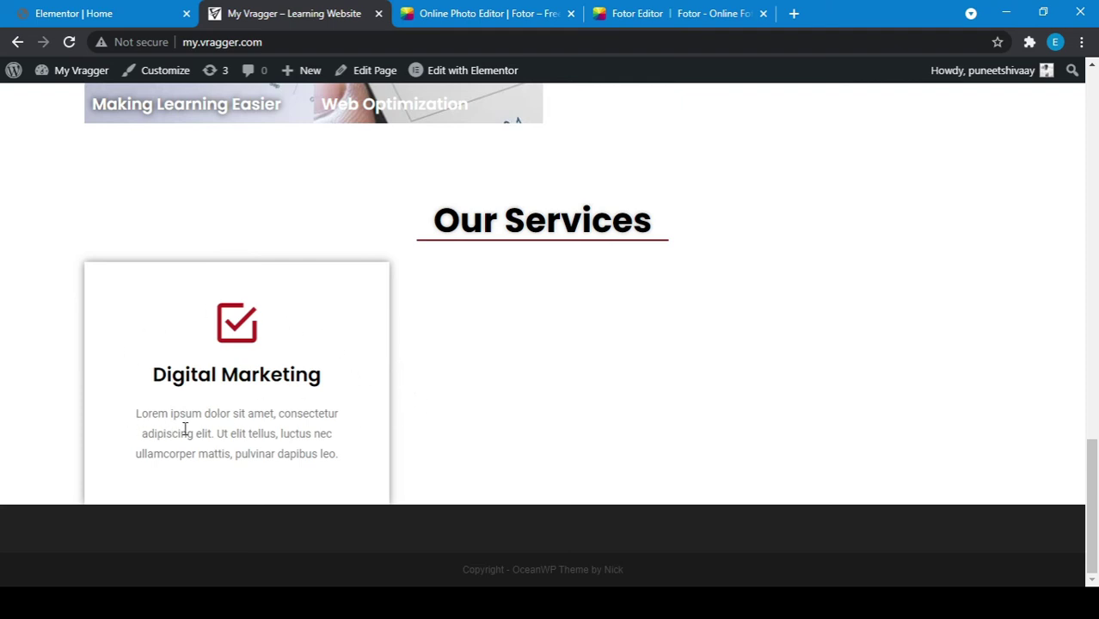
Back in the editor, type a linked Border Radius value for all four corners of the column
{"action": "left_click", "coordinate": [135, 8]}
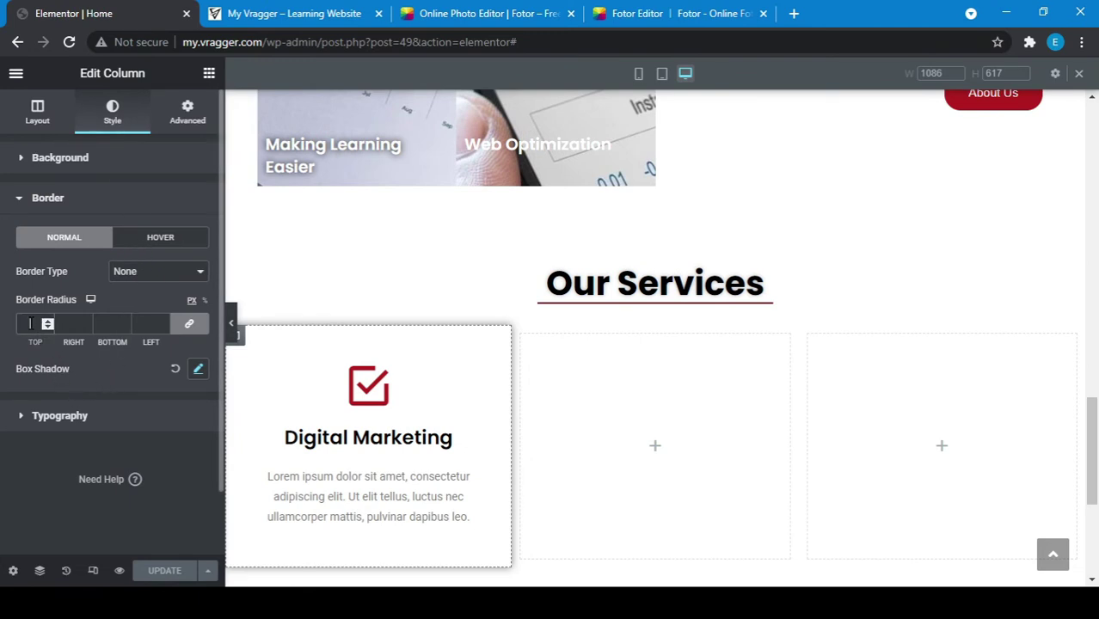
{"action": "type", "text": "5"}
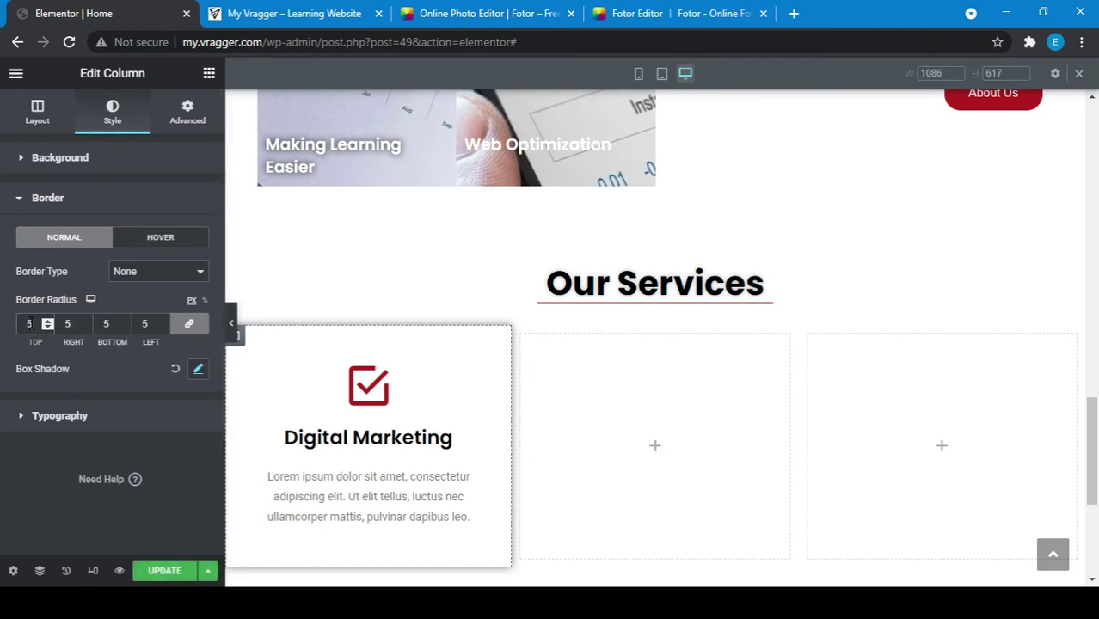
{"action": "key", "text": "BackSpace"}
{"action": "type", "text": "10"}
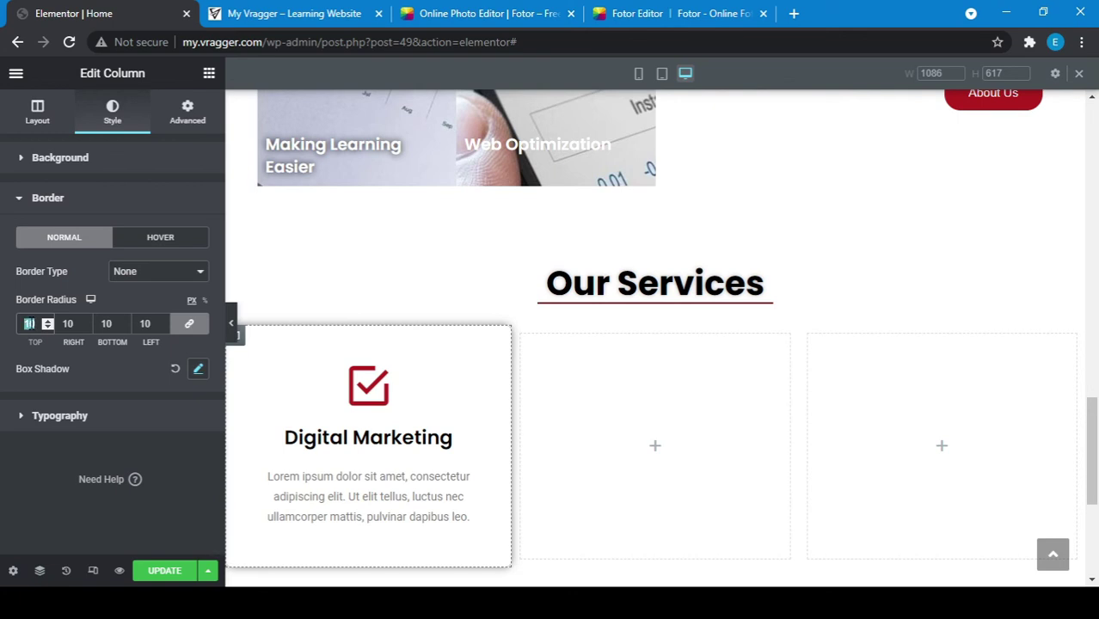
{"action": "type", "text": "20"}
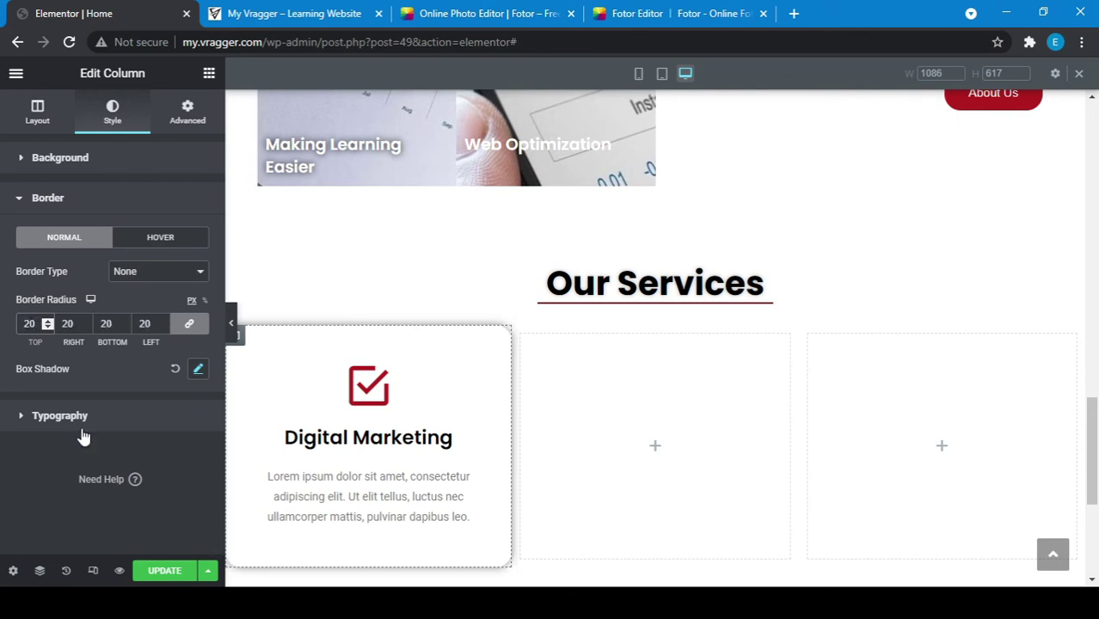
Save the 20 px corners, reload the live site to check the Digital Marketing card, then return
{"action": "left_click", "coordinate": [148, 569]}
{"action": "left_click", "coordinate": [274, 10]}
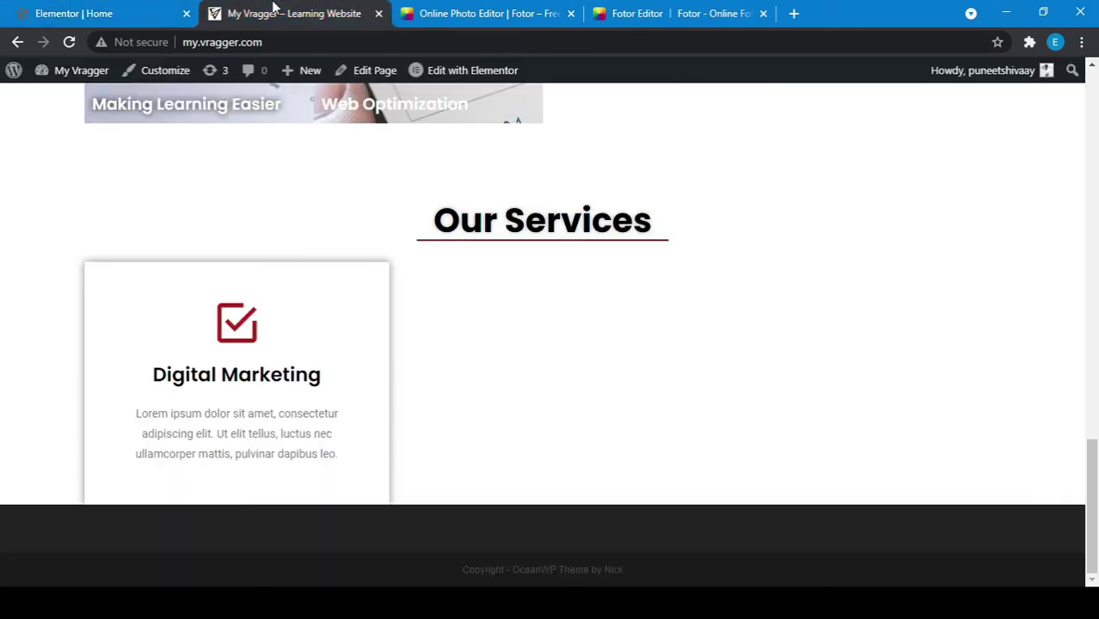
{"action": "left_click", "coordinate": [68, 41]}
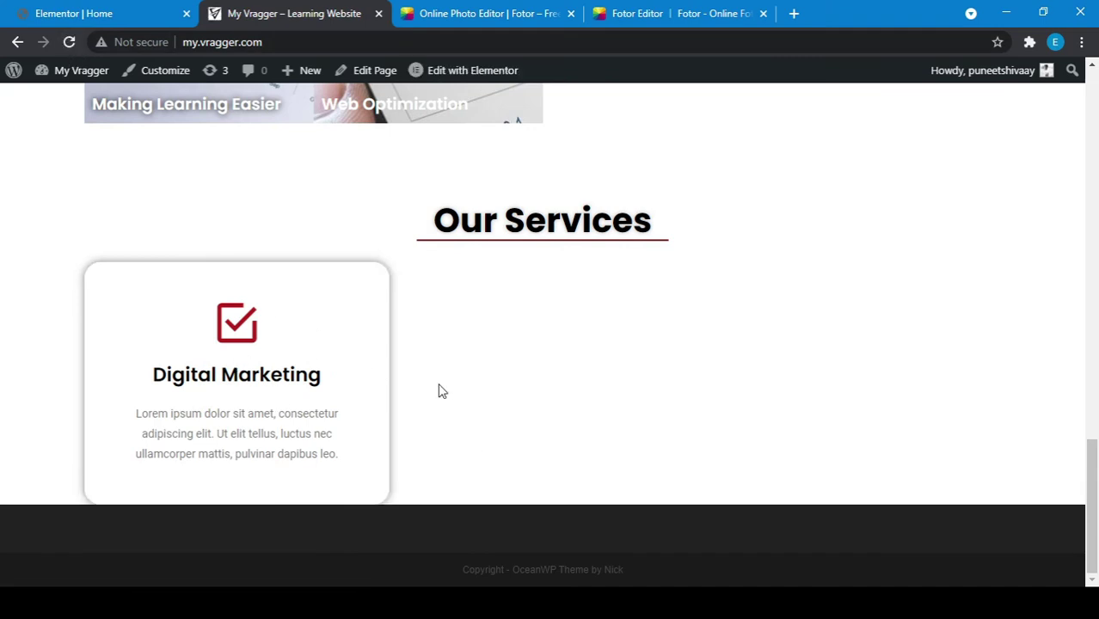
{"action": "left_click", "coordinate": [127, 12]}
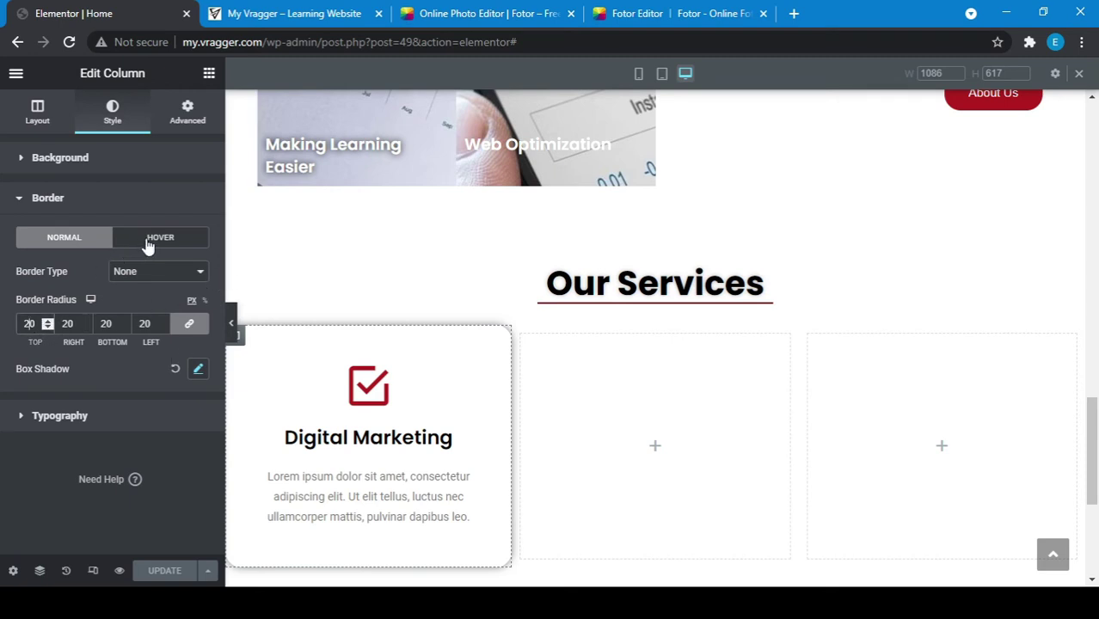
Move the card's box shadow from Normal to Hover with a 20 px hover radius, and save
{"action": "left_click", "coordinate": [176, 368]}
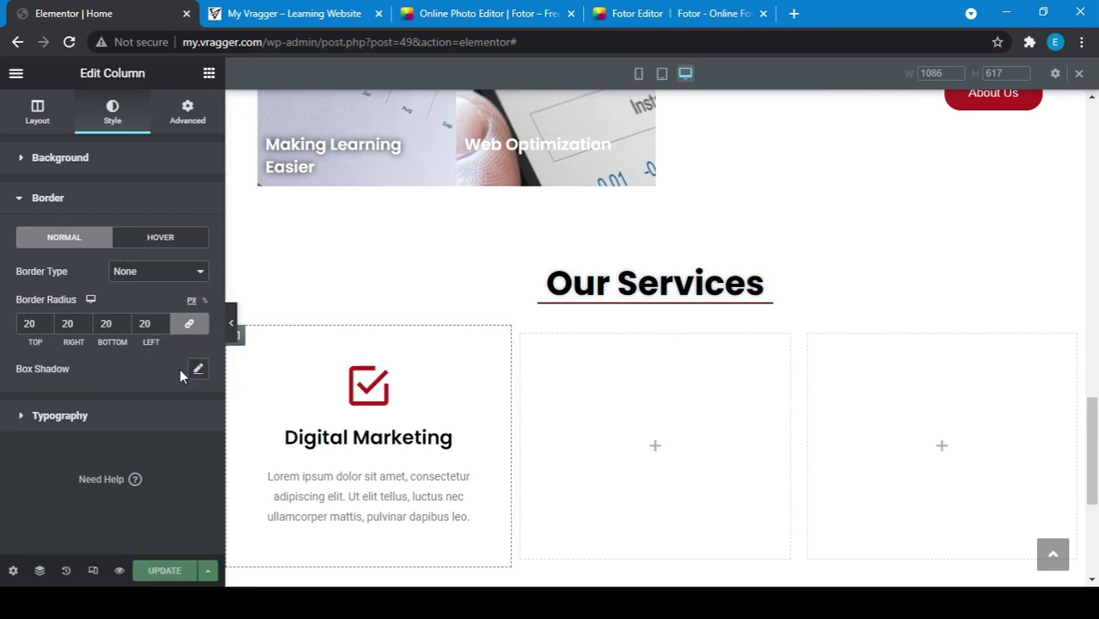
{"action": "left_click", "coordinate": [157, 245]}
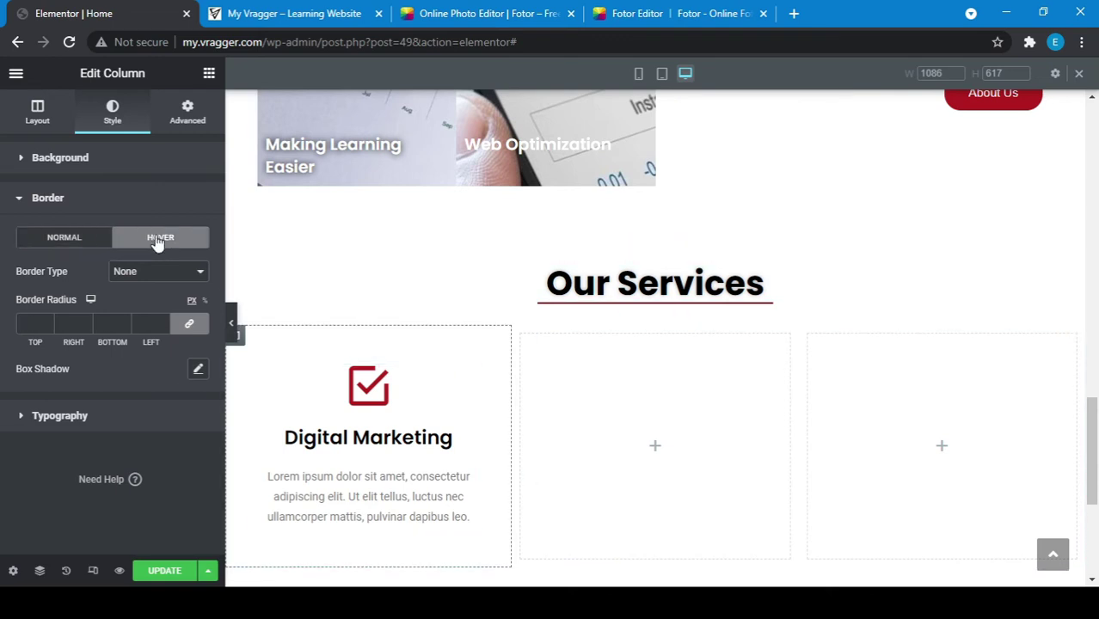
{"action": "left_click", "coordinate": [38, 324]}
{"action": "type", "text": "20"}
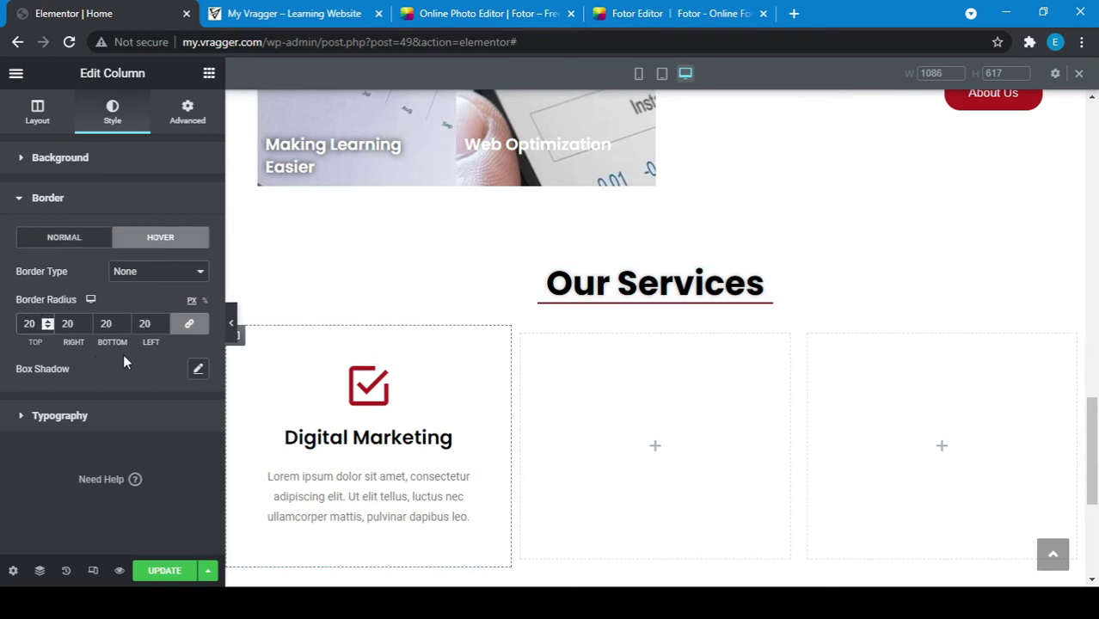
{"action": "left_click", "coordinate": [199, 368]}
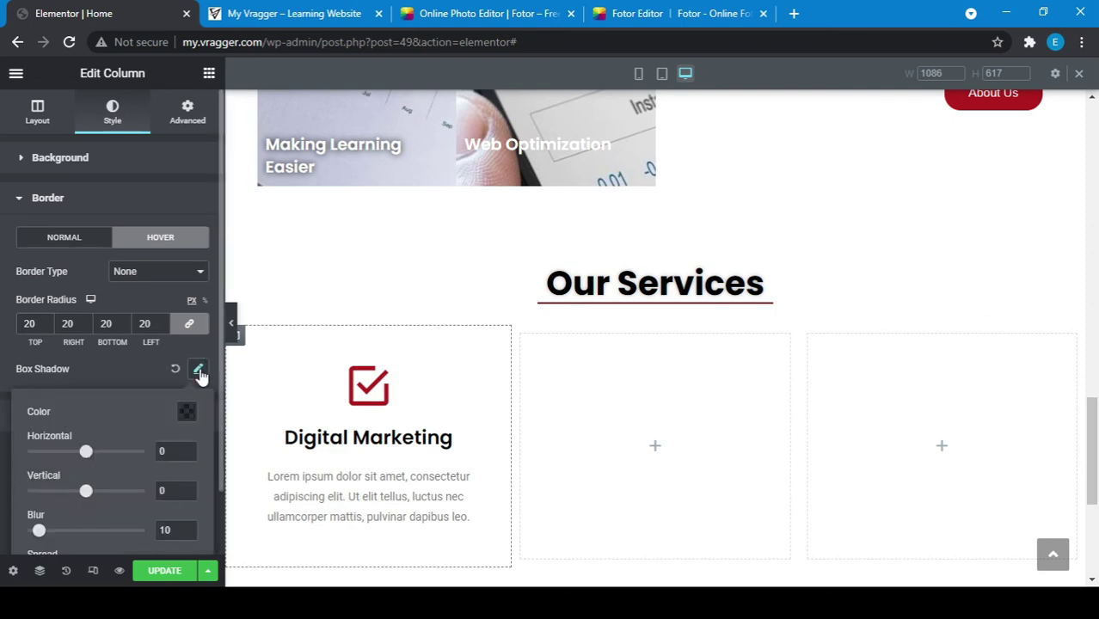
{"action": "left_click", "coordinate": [165, 571]}
Reload the live page to verify the card's shadow appears only on hover, then return to Elementor
{"action": "left_click", "coordinate": [288, 12]}
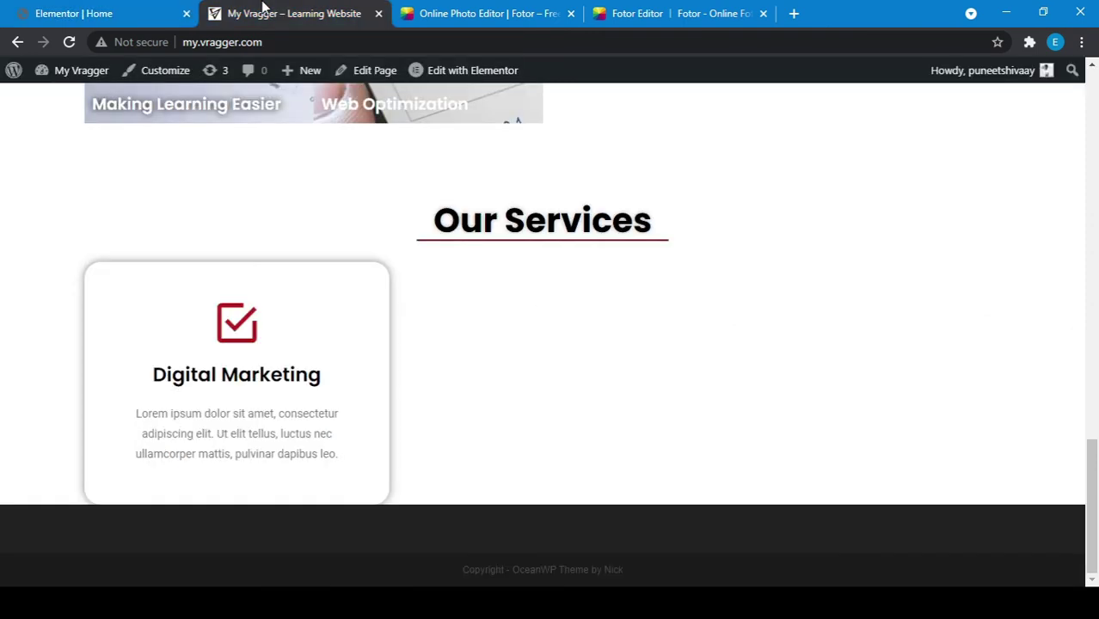
{"action": "left_click", "coordinate": [69, 41]}
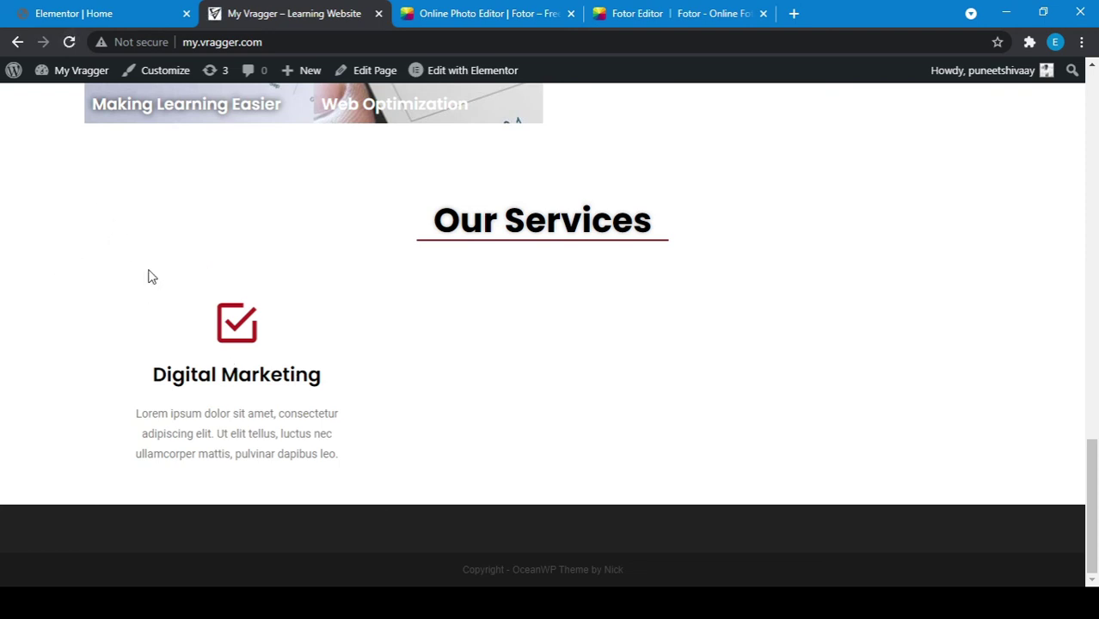
{"action": "key", "text": "ctrl+shift+Tab"}
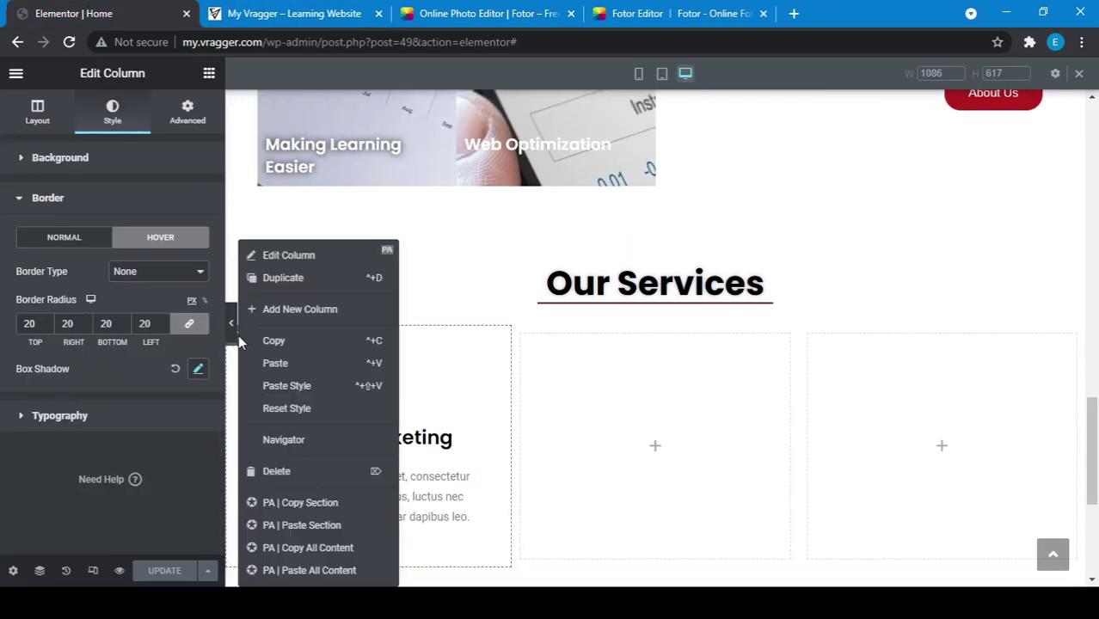
Duplicate the Digital Marketing column twice to get three identical service cards
{"action": "right_click", "coordinate": [237, 334]}
{"action": "left_click", "coordinate": [274, 341]}
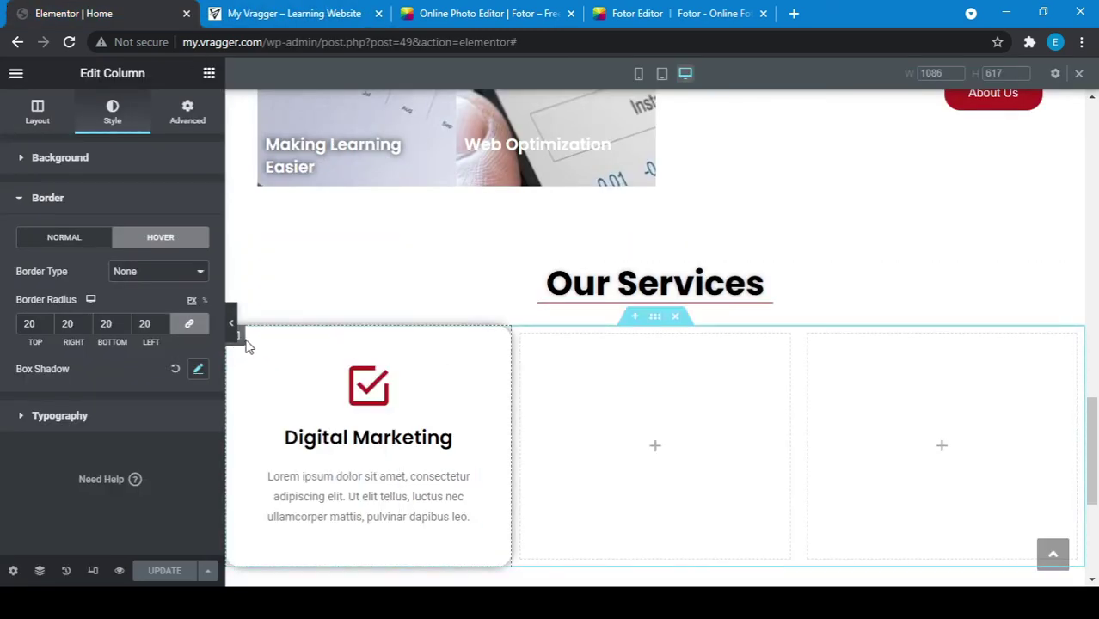
{"action": "right_click", "coordinate": [242, 342]}
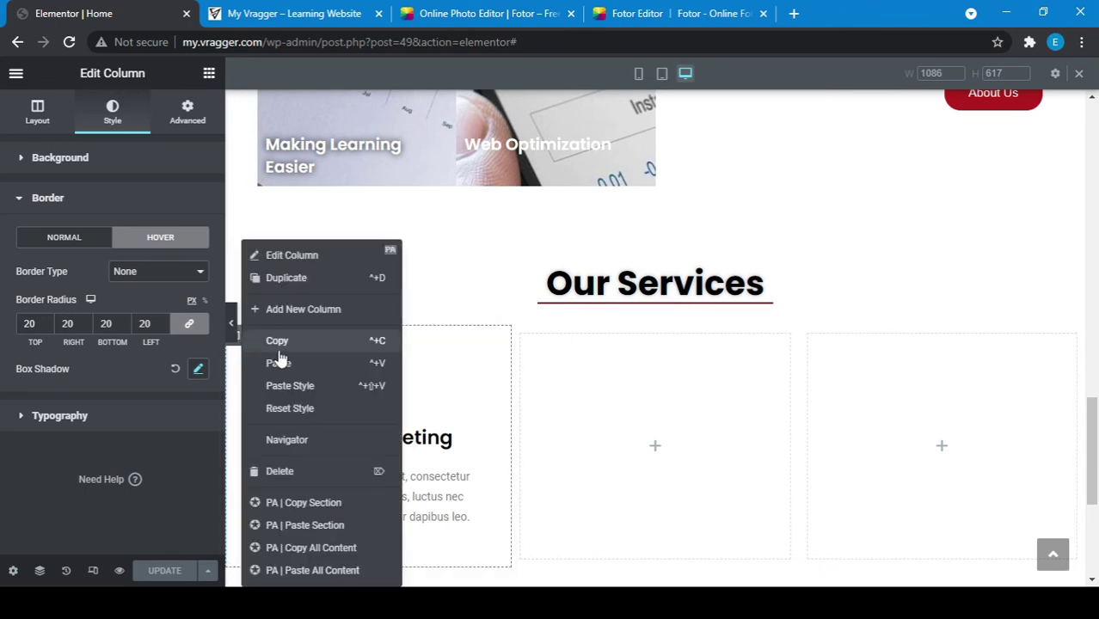
{"action": "left_click", "coordinate": [291, 282]}
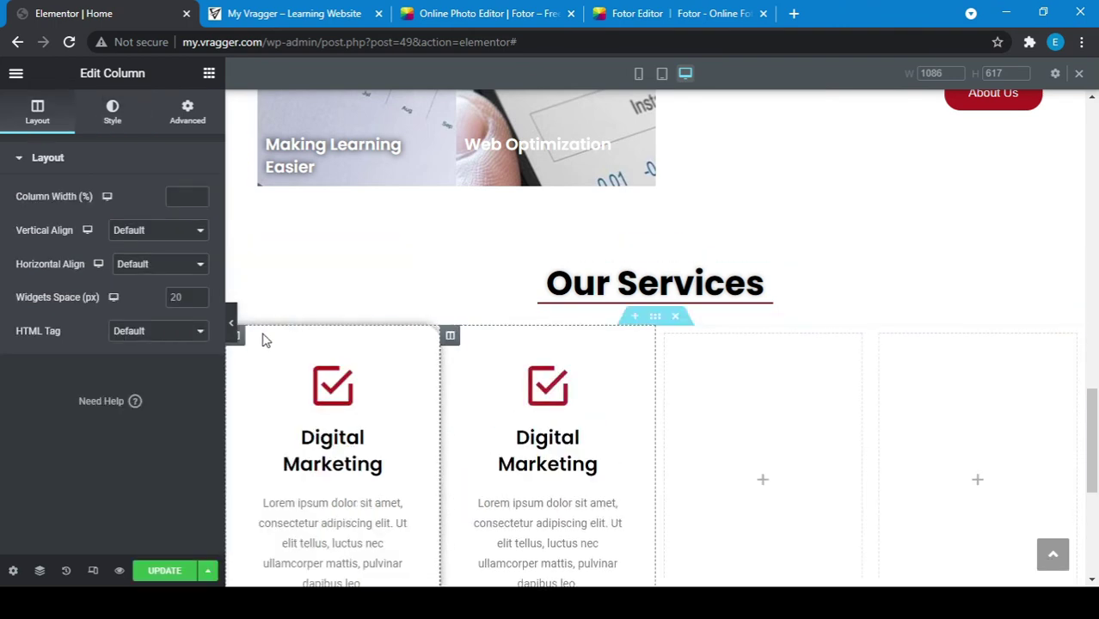
{"action": "right_click", "coordinate": [238, 343]}
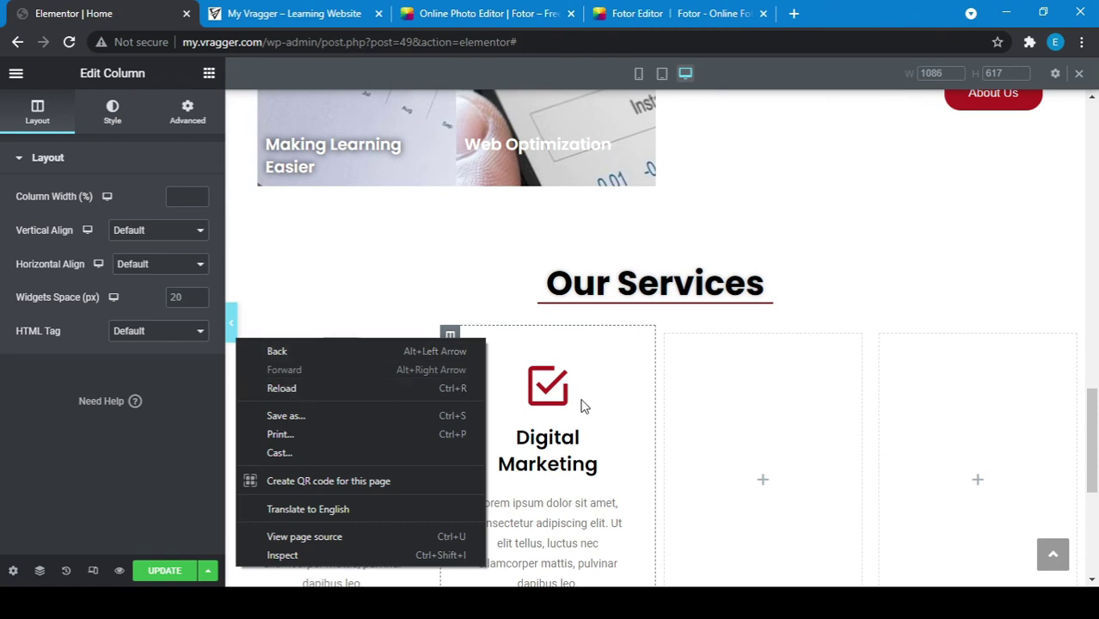
{"action": "left_click", "coordinate": [447, 334]}
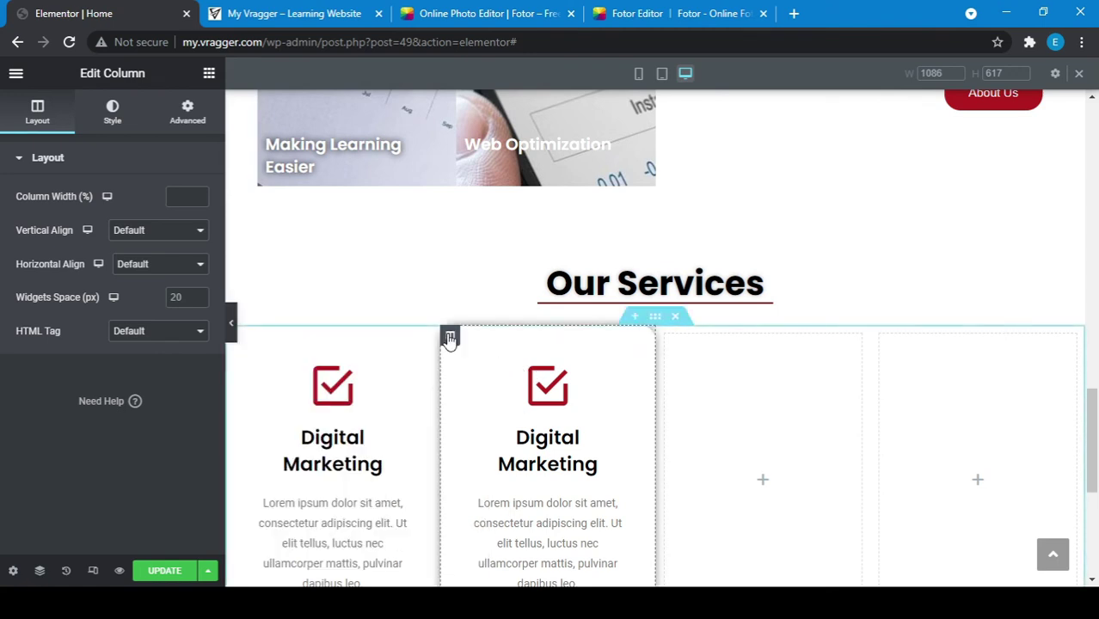
{"action": "right_click", "coordinate": [448, 335]}
{"action": "left_click", "coordinate": [507, 287]}
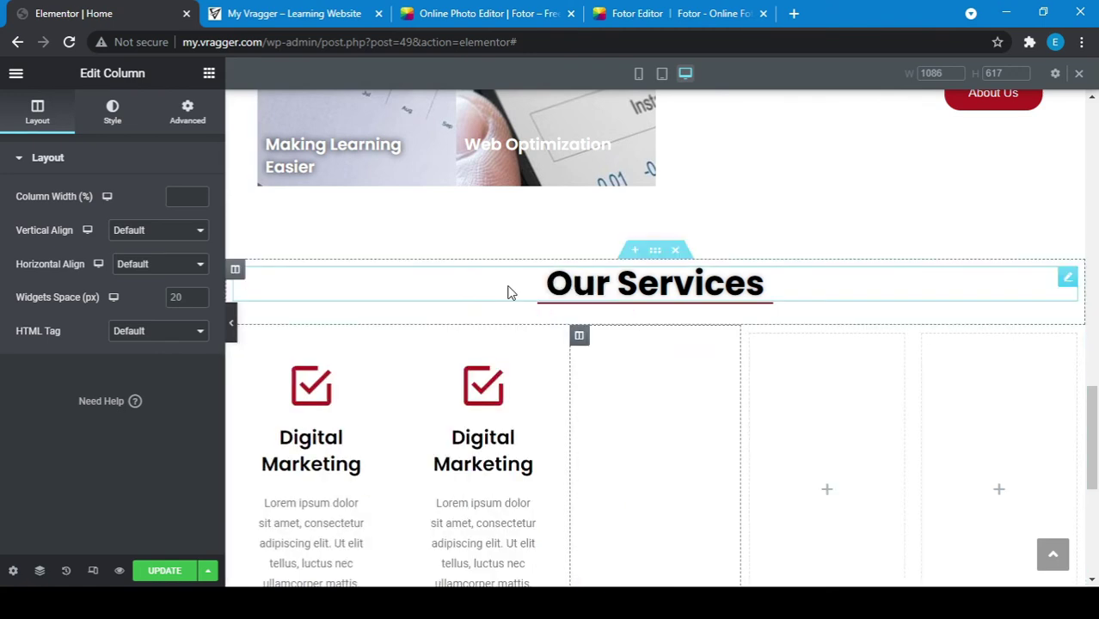
Delete the two leftover empty columns from the Our Services row
{"action": "right_click", "coordinate": [751, 336]}
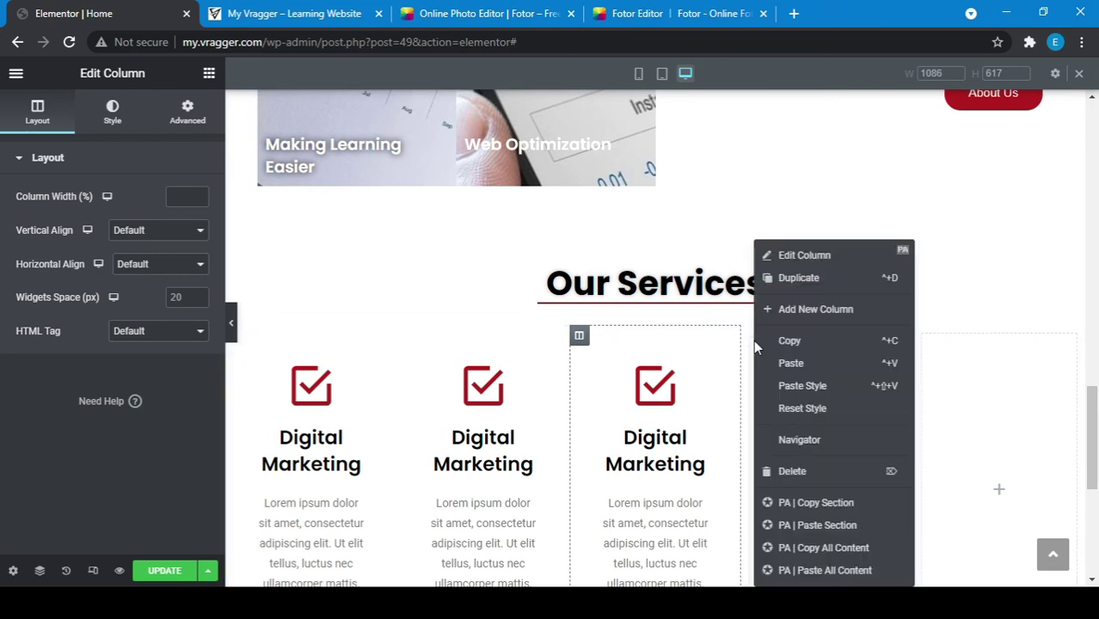
{"action": "left_click", "coordinate": [790, 472]}
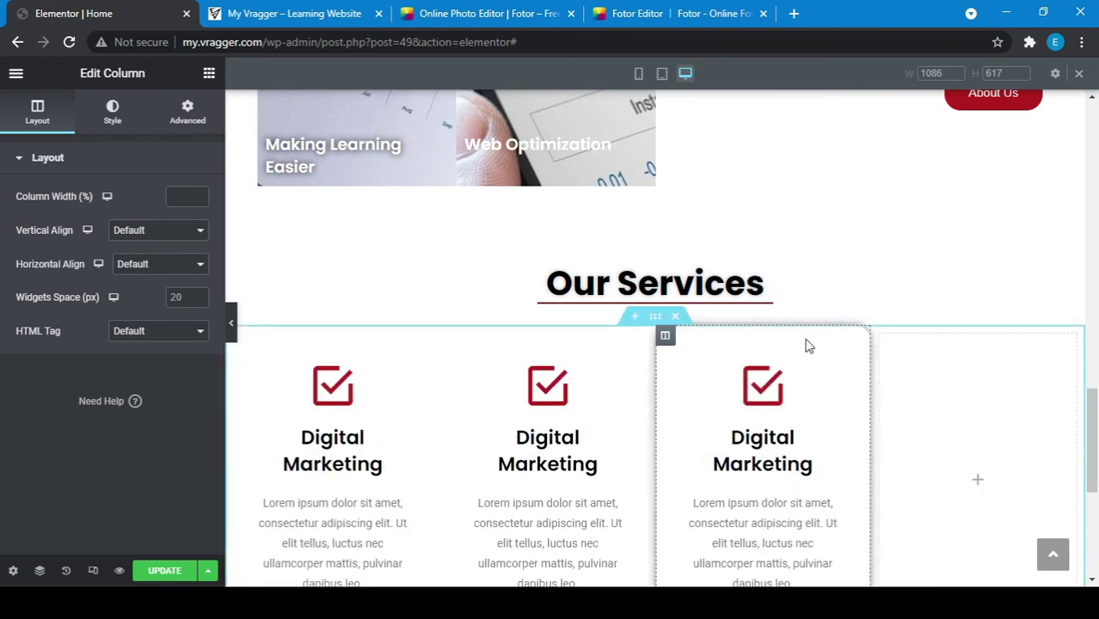
{"action": "right_click", "coordinate": [880, 337]}
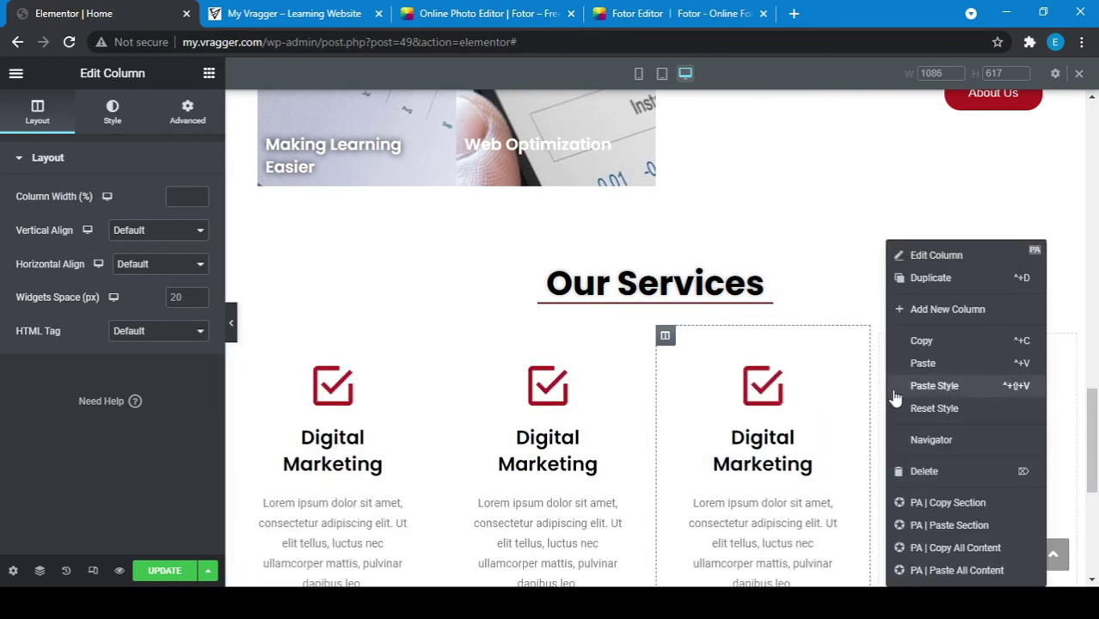
{"action": "left_click", "coordinate": [921, 471]}
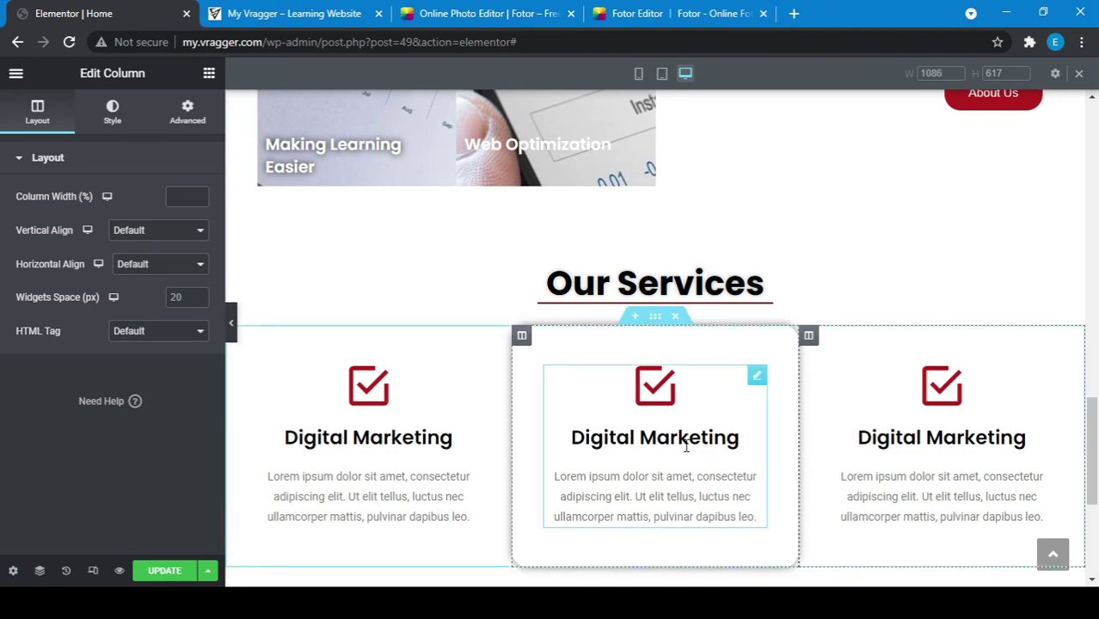
Change the middle card's title from Digital Marketing to 'Marketing Analysis'
{"action": "left_click", "coordinate": [737, 437]}
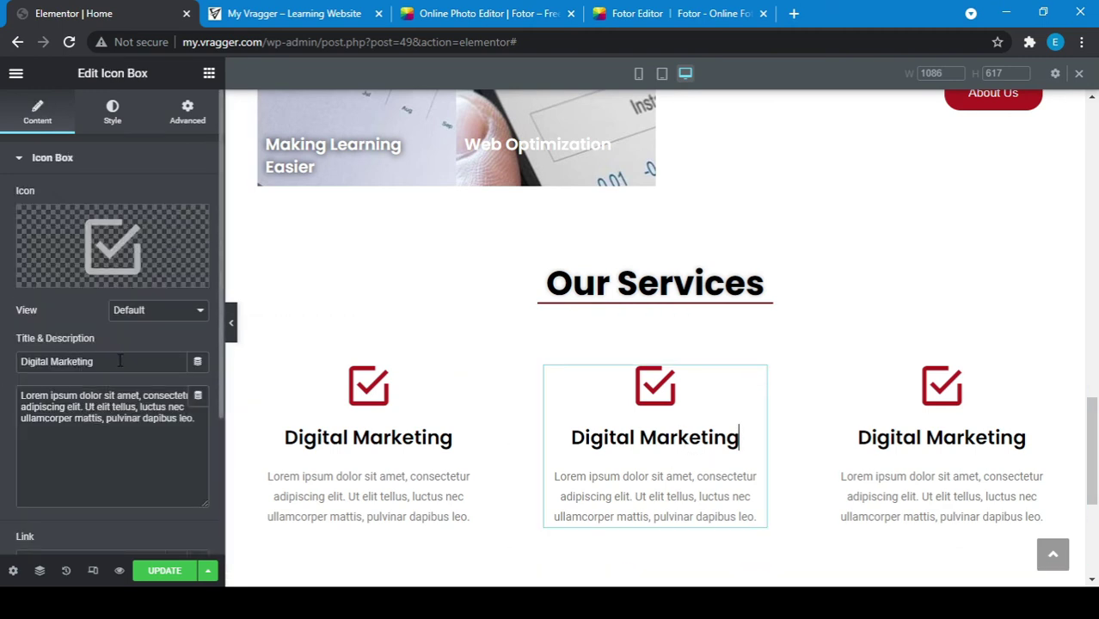
{"action": "triple_click", "coordinate": [120, 361]}
{"action": "type", "text": "MAr"}
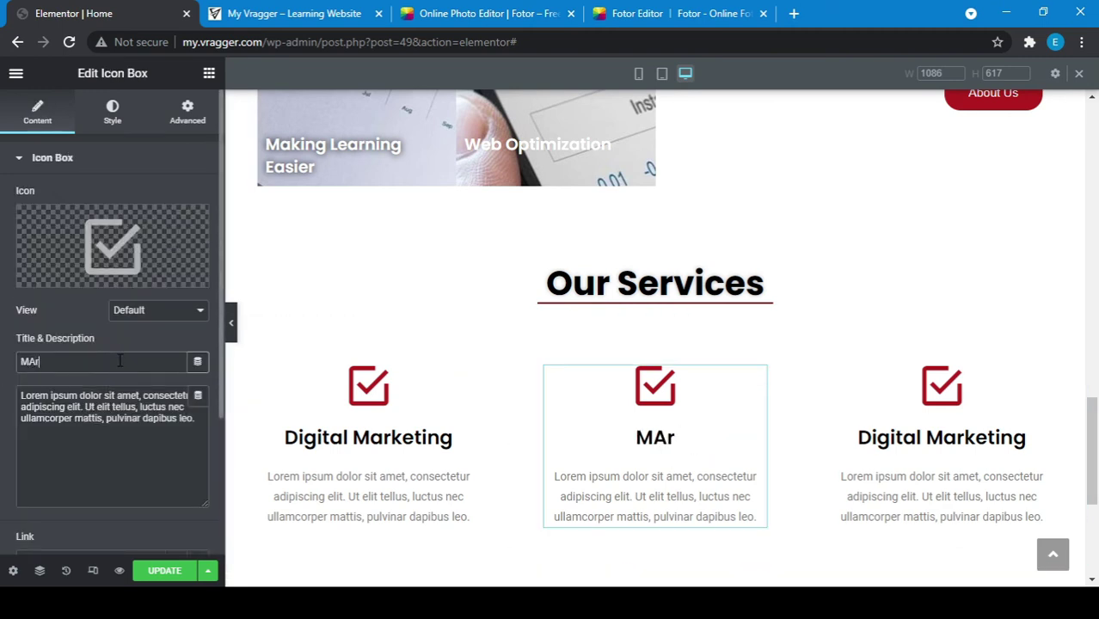
{"action": "type", "text": "keting Anal"}
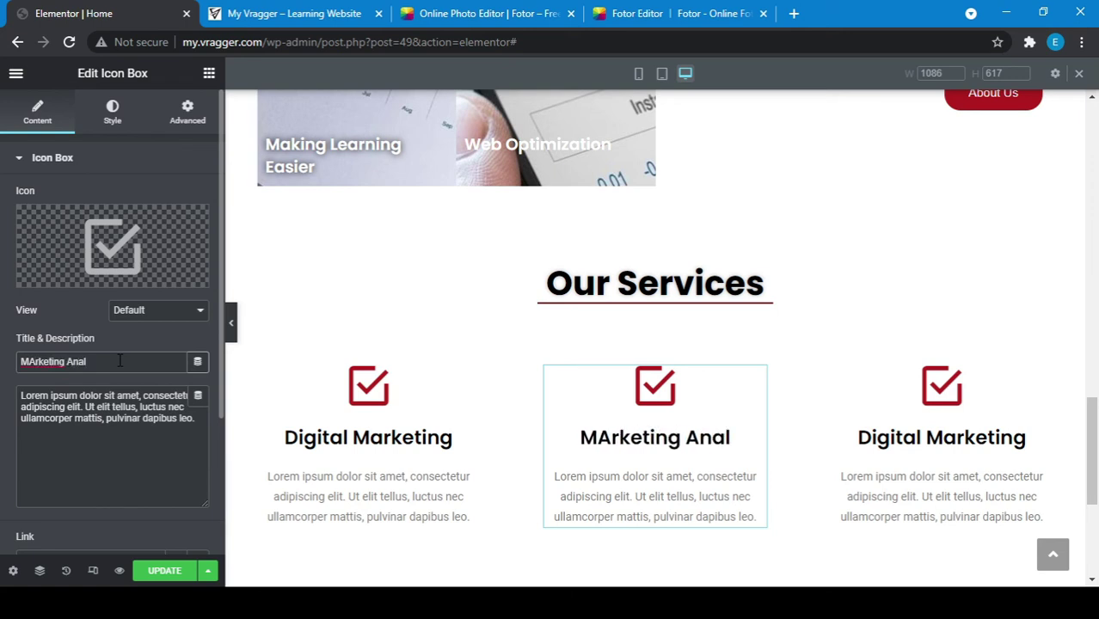
{"action": "type", "text": "ysis"}
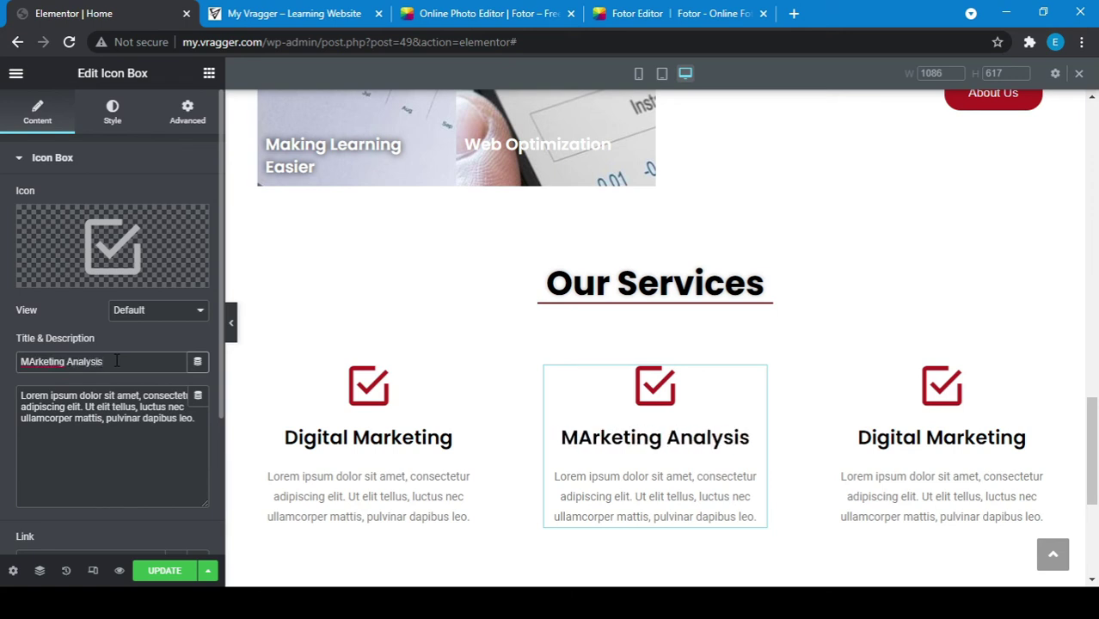
{"action": "key", "text": "BackSpace"}
{"action": "type", "text": "a"}
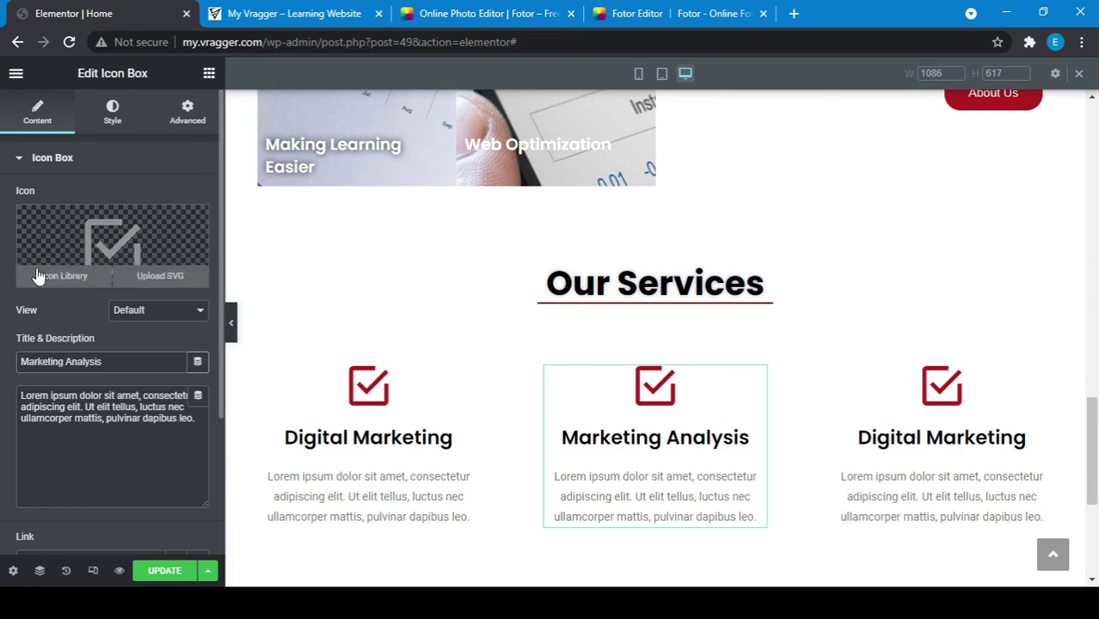
Swap the middle card's checkmark for the Graph 2 icon, found by searching 'grap' in the Icon Library
{"action": "left_click", "coordinate": [47, 282]}
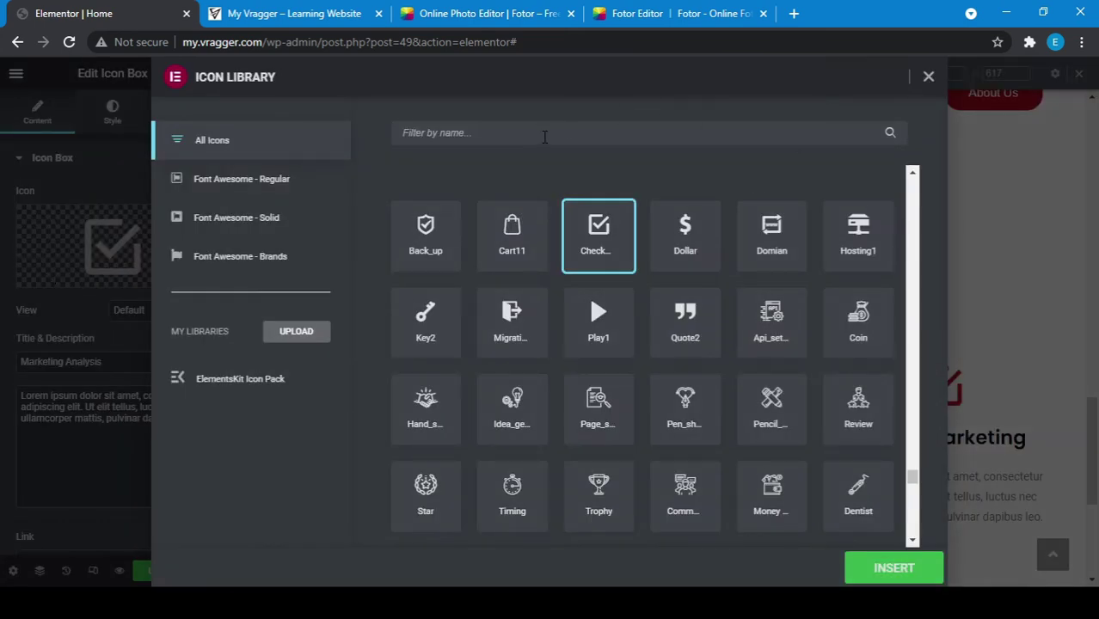
{"action": "left_click", "coordinate": [544, 137]}
{"action": "type", "text": "grap"}
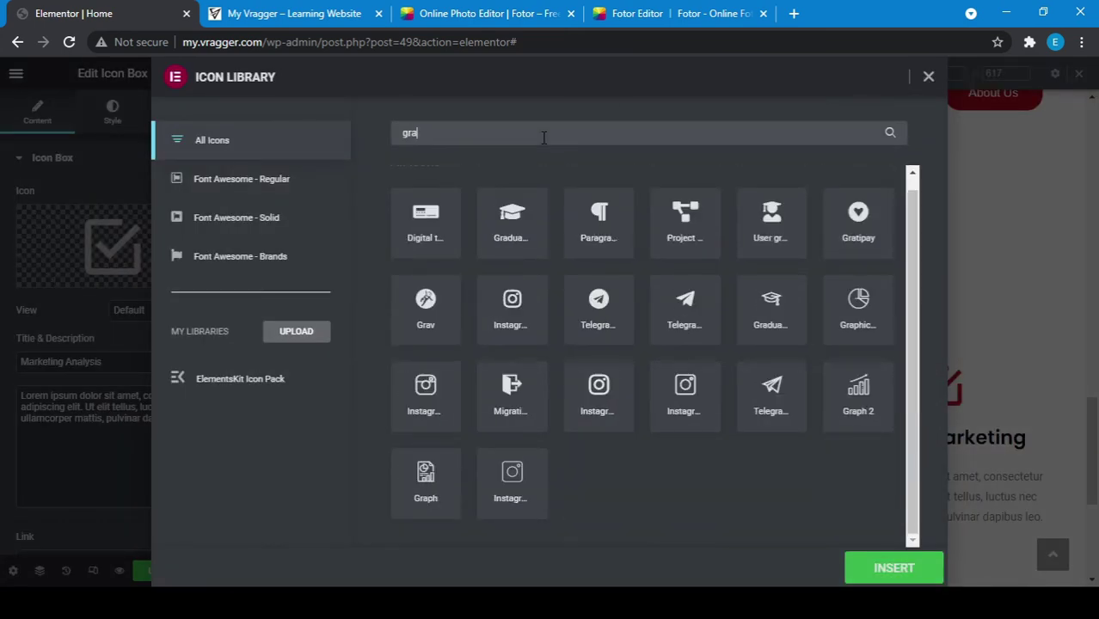
{"action": "left_click", "coordinate": [693, 234]}
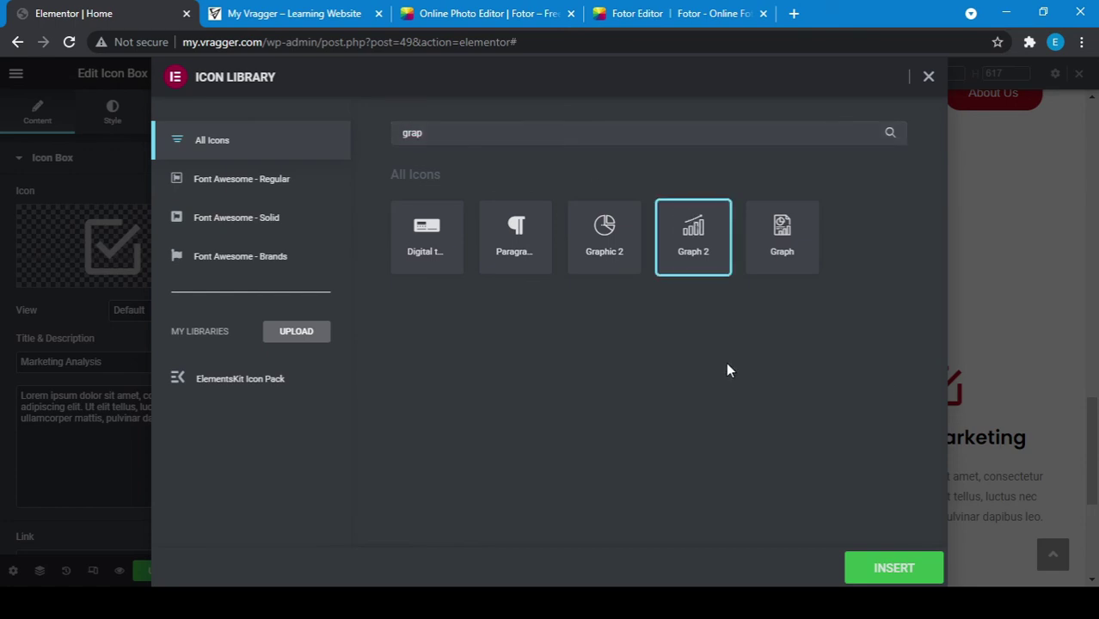
{"action": "left_click", "coordinate": [893, 568]}
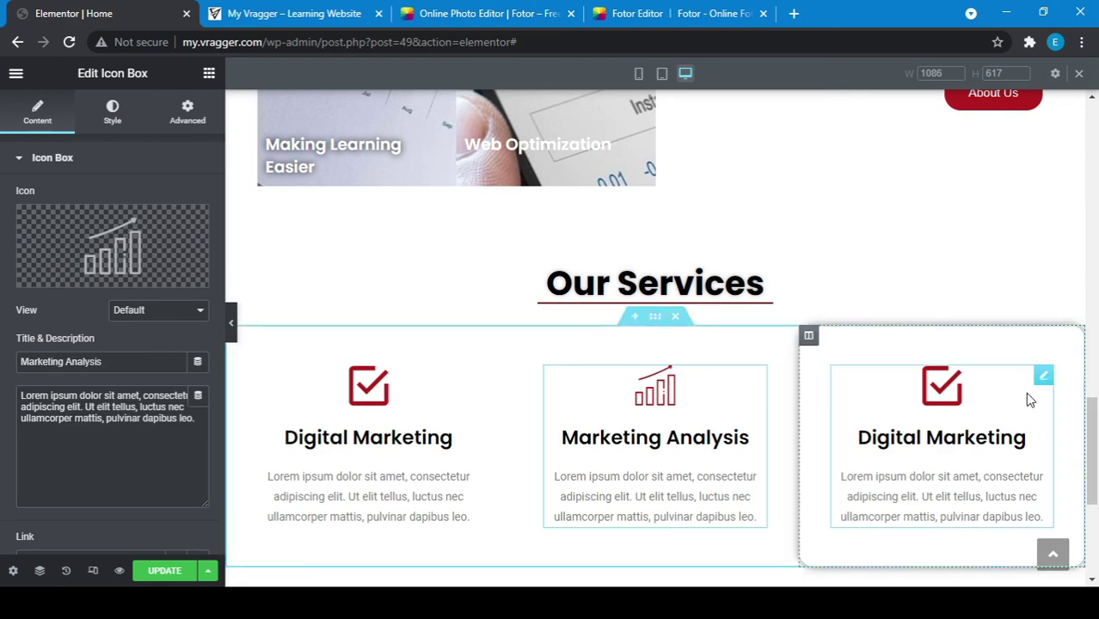
Copy the services section, paste it into a new section below as a second row, and save
{"action": "scroll", "coordinate": [753, 446], "scroll_direction": "down", "scroll_amount": 2}
{"action": "scroll", "coordinate": [750, 442], "scroll_direction": "up", "scroll_amount": 1}
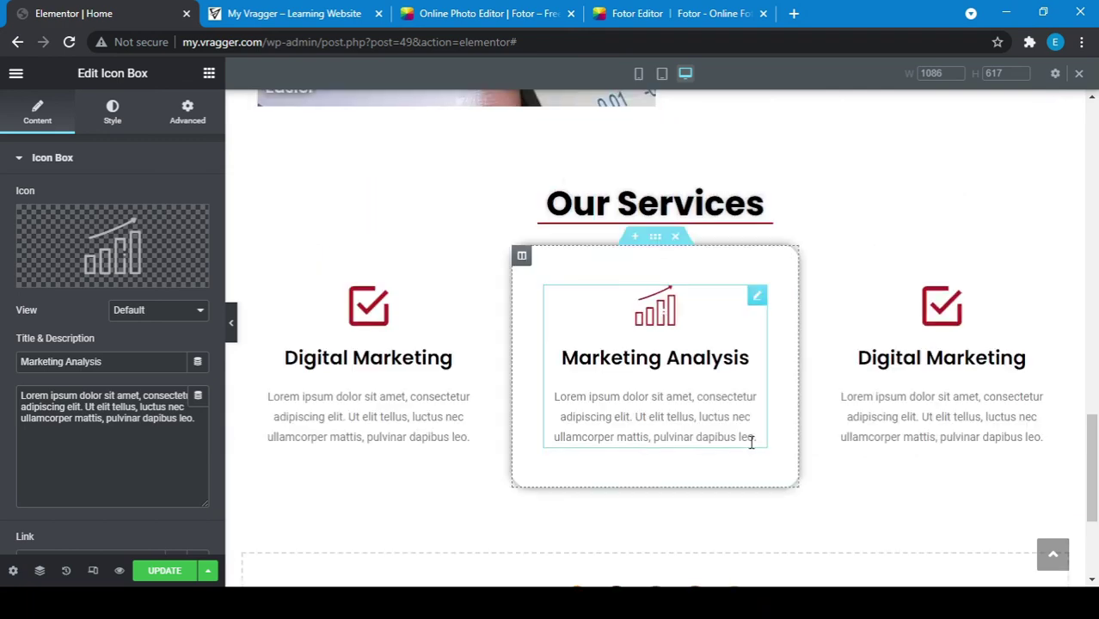
{"action": "right_click", "coordinate": [660, 245]}
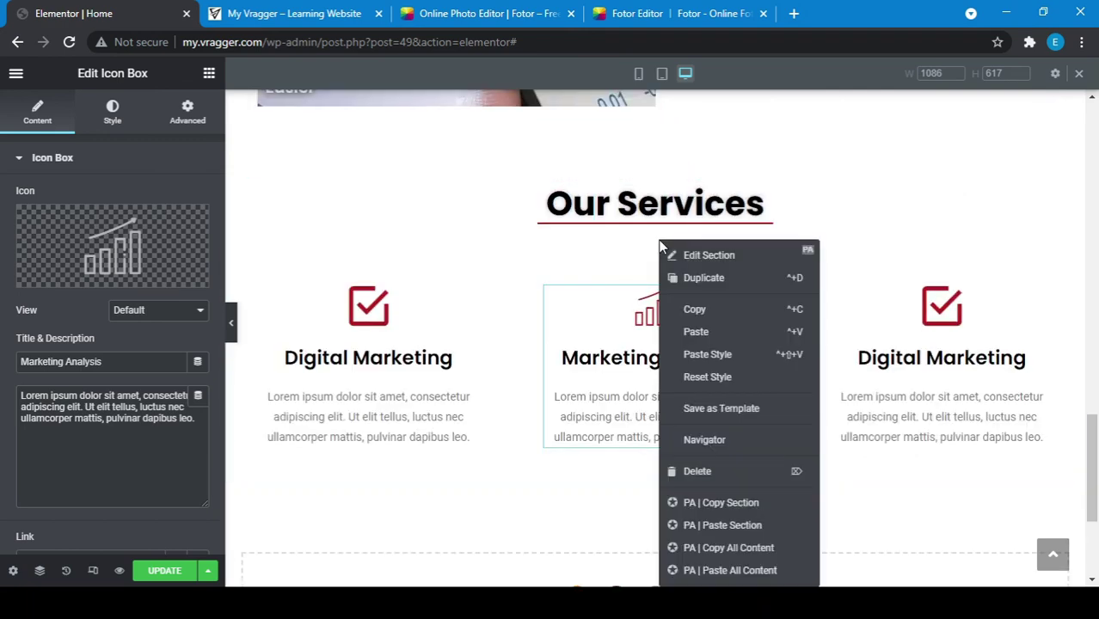
{"action": "left_click", "coordinate": [684, 311]}
{"action": "scroll", "coordinate": [586, 434], "scroll_direction": "down", "scroll_amount": 2}
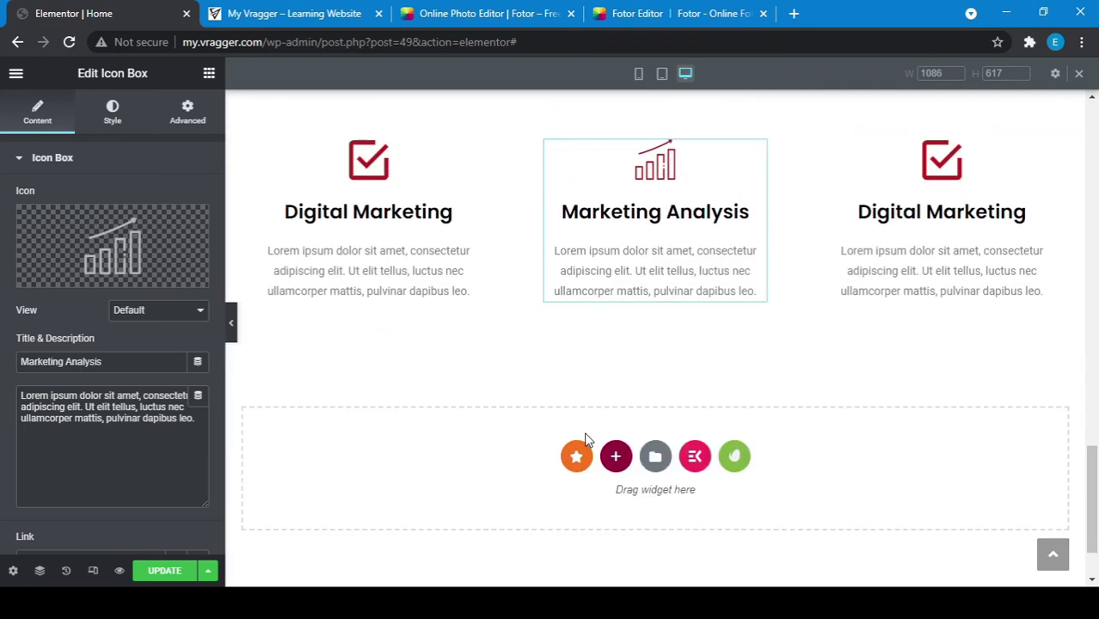
{"action": "left_click", "coordinate": [615, 456]}
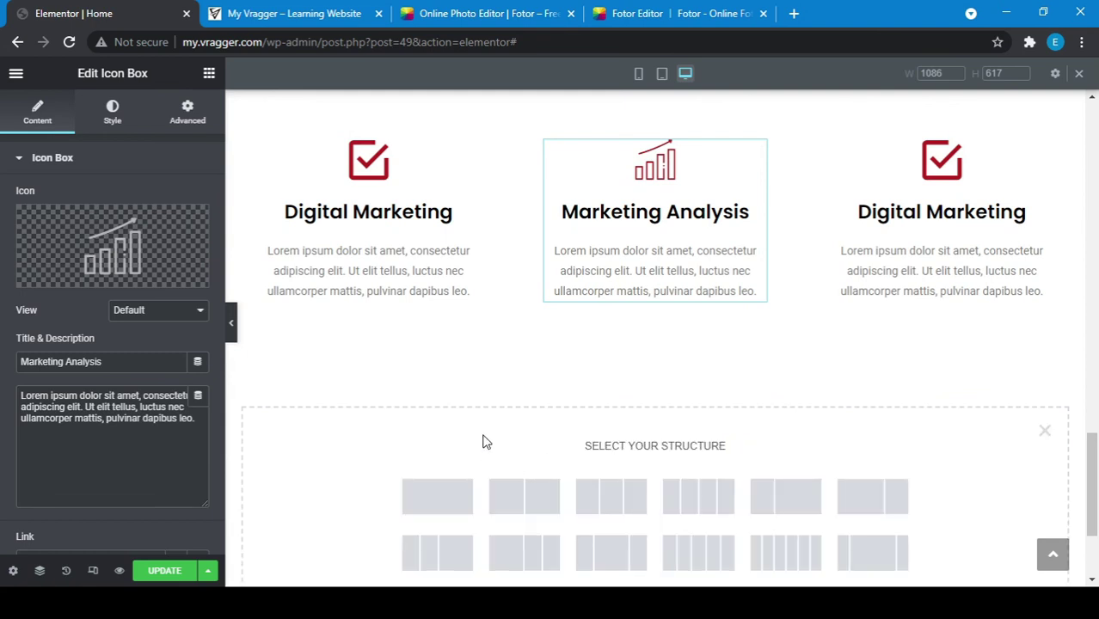
{"action": "right_click", "coordinate": [485, 442]}
{"action": "left_click", "coordinate": [516, 450]}
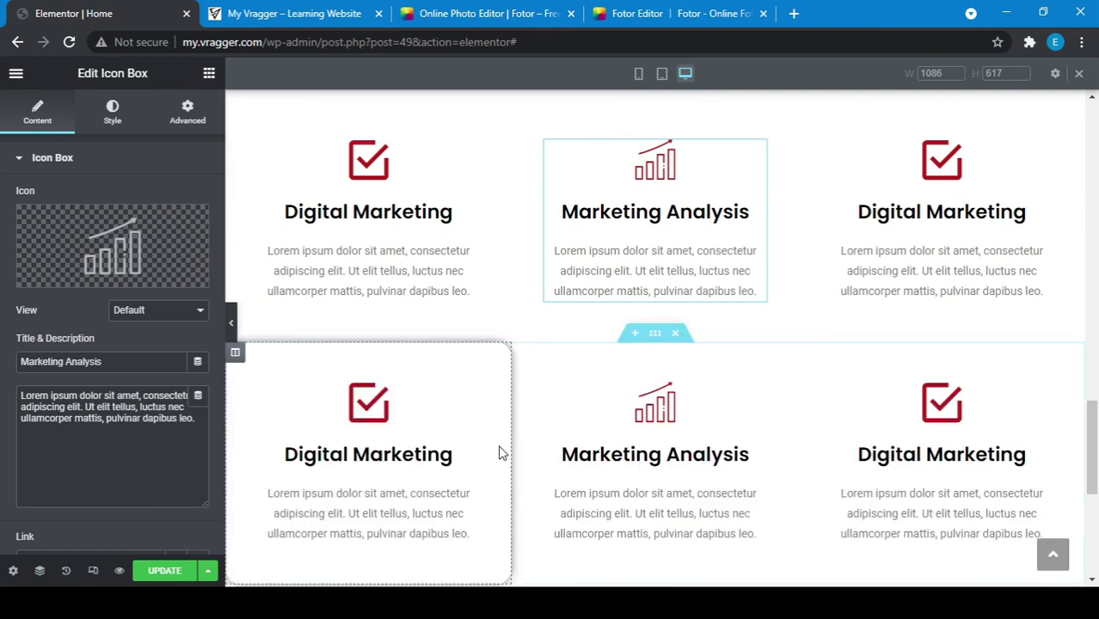
{"action": "scroll", "coordinate": [501, 453], "scroll_direction": "down", "scroll_amount": 2}
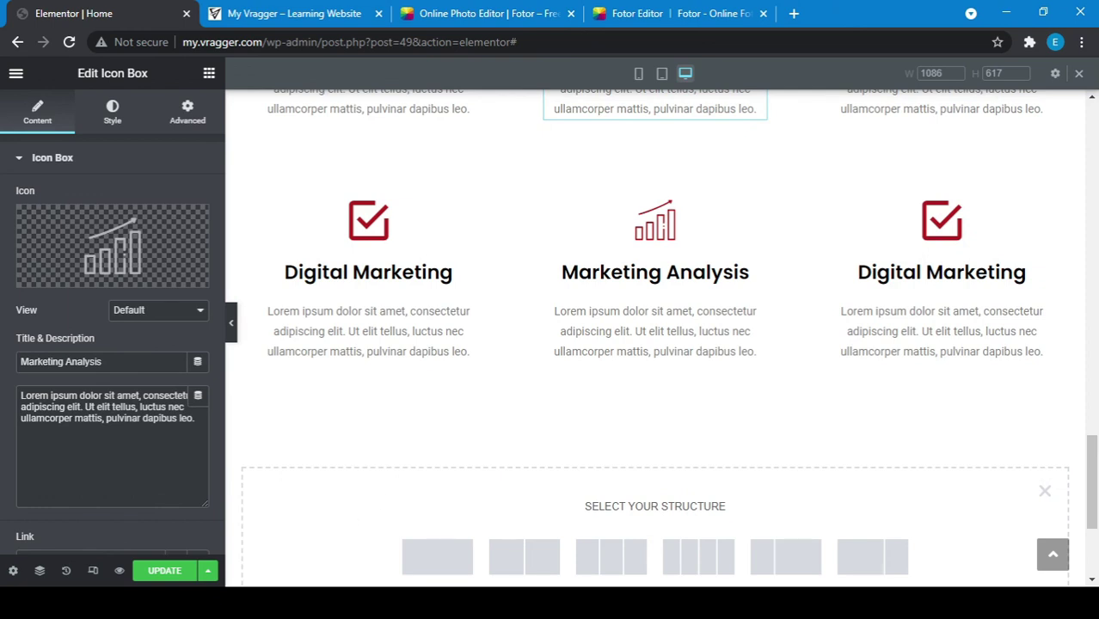
{"action": "left_click", "coordinate": [159, 572]}
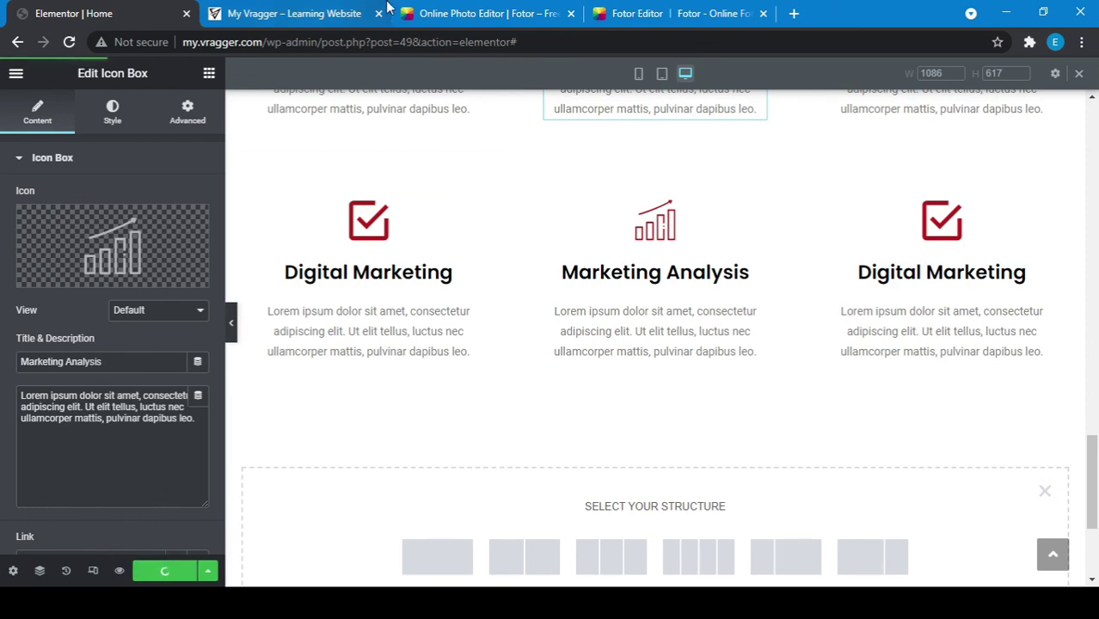
Reload the live site and scroll through both rows of service cards to check the hover shadow
{"action": "left_click", "coordinate": [385, 8]}
{"action": "left_click", "coordinate": [79, 42]}
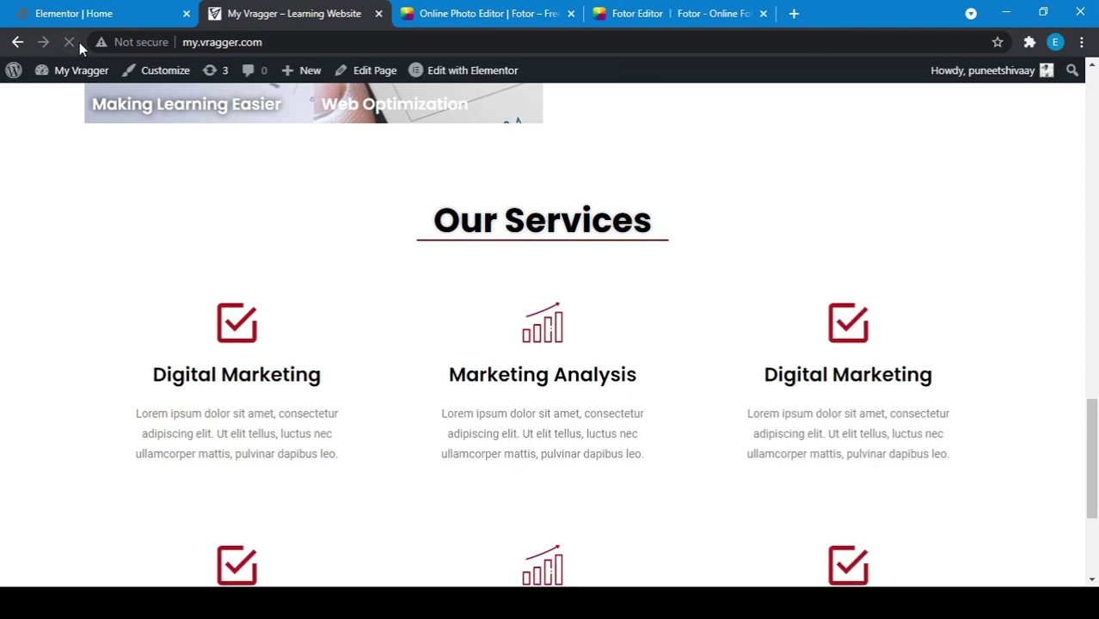
{"action": "scroll", "coordinate": [275, 224], "scroll_direction": "down", "scroll_amount": 3}
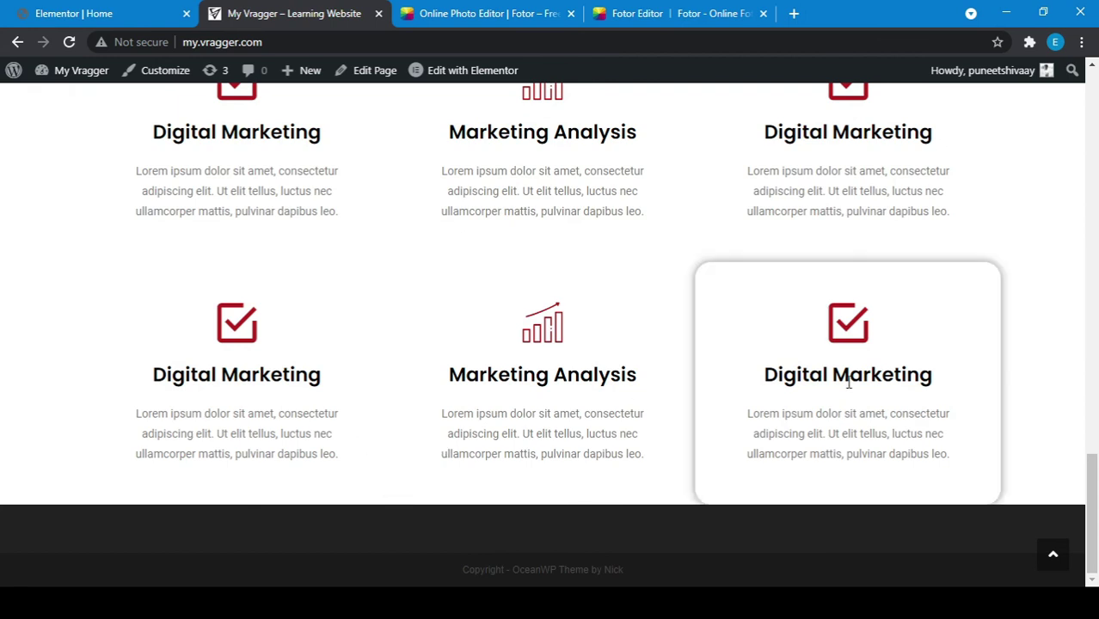
{"action": "scroll", "coordinate": [349, 304], "scroll_direction": "up", "scroll_amount": 2}
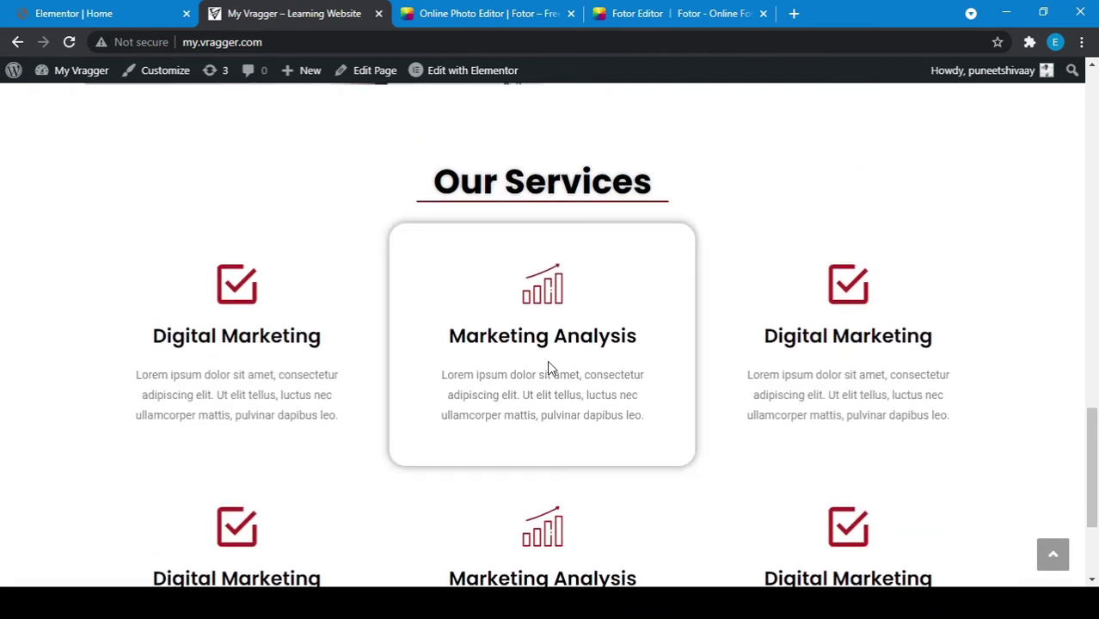
{"action": "scroll", "coordinate": [381, 456], "scroll_direction": "down", "scroll_amount": 1}
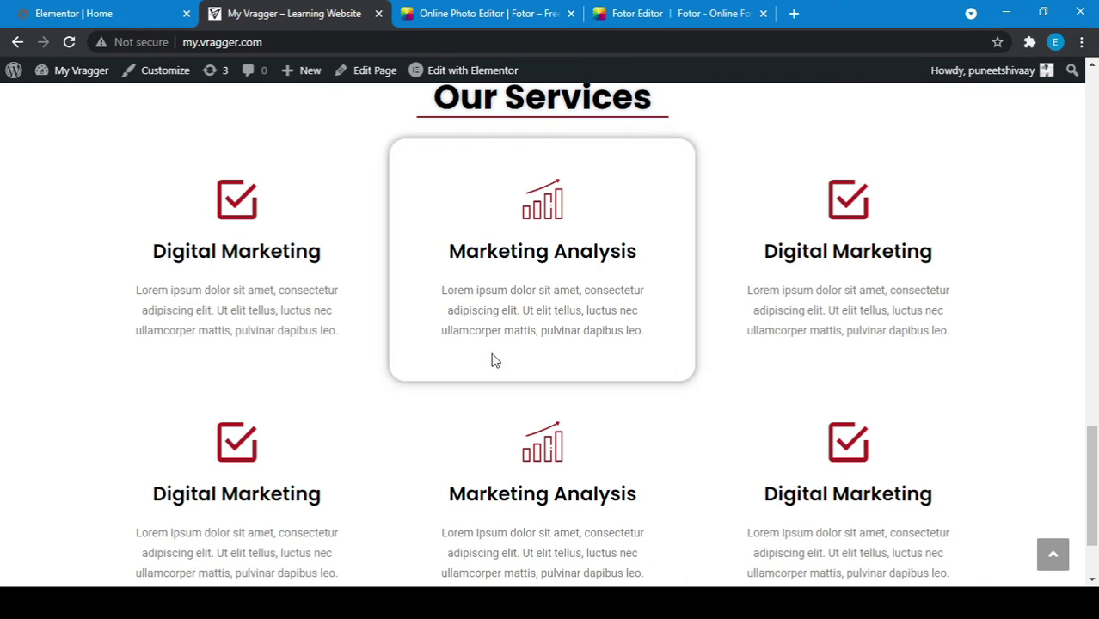
{"action": "scroll", "coordinate": [856, 430], "scroll_direction": "down", "scroll_amount": 2}
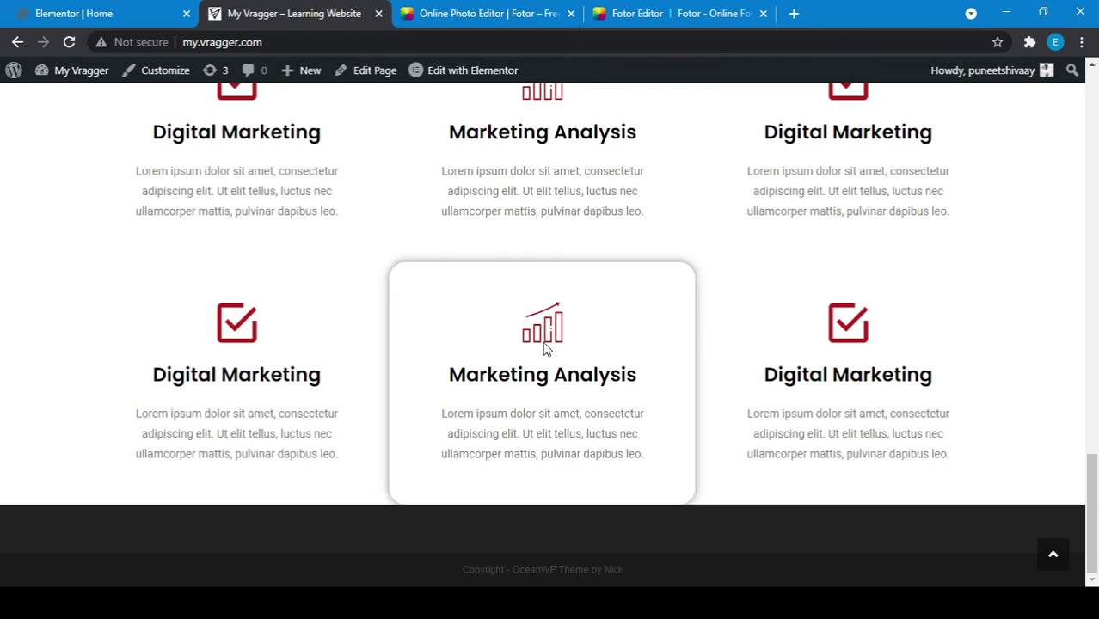
{"action": "scroll", "coordinate": [543, 345], "scroll_direction": "up", "scroll_amount": 2}
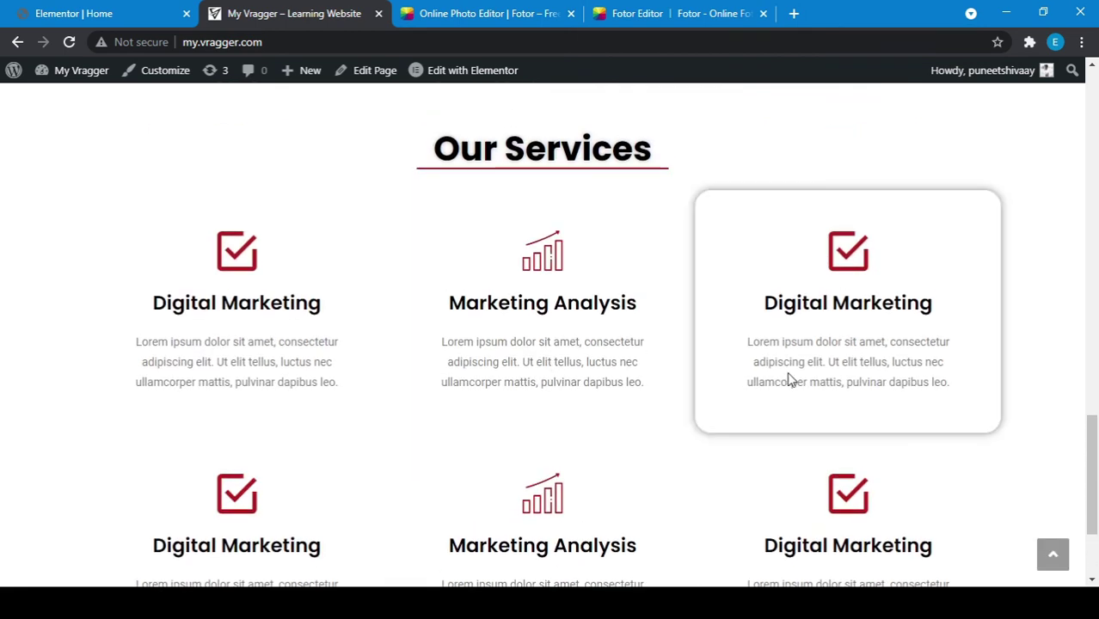